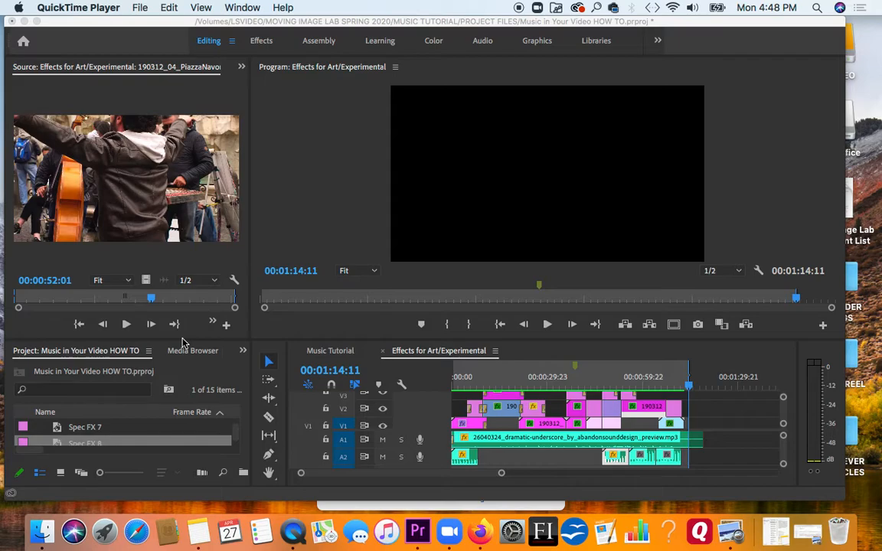
- Return the playhead to the start of the sequence, give the timeline more room, and open the first V1 clip in the Source Monitor
left_click(460, 382)
left_click_drag(460, 382, 454, 387)
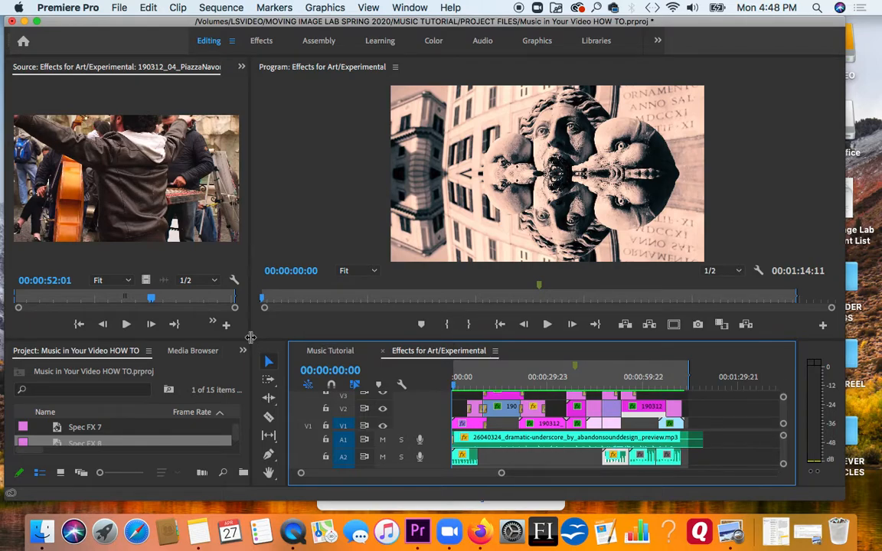
left_click_drag(251, 352, 227, 353)
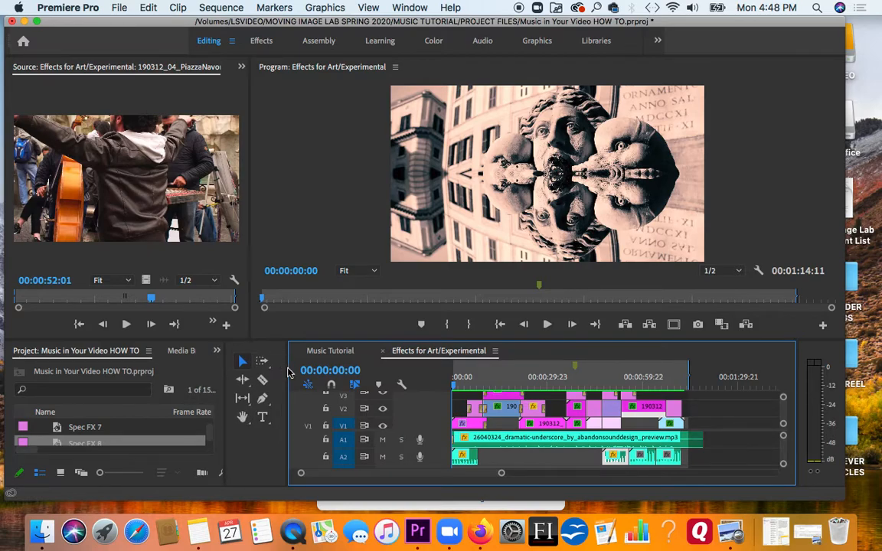
left_click_drag(284, 370, 243, 374)
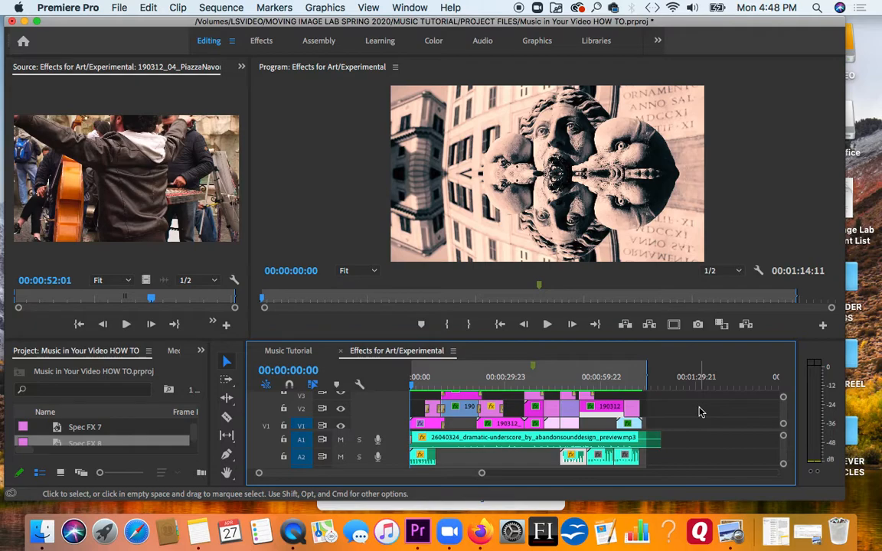
double_click(424, 424)
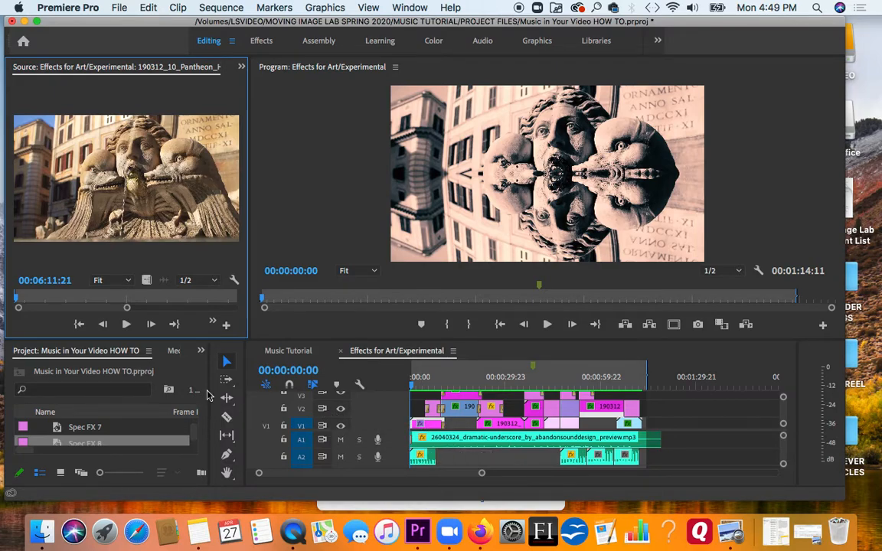
- Open the effects library and look through the Video Effects categories, including Color Correction and Stylize
left_click_drag(210, 390, 239, 391)
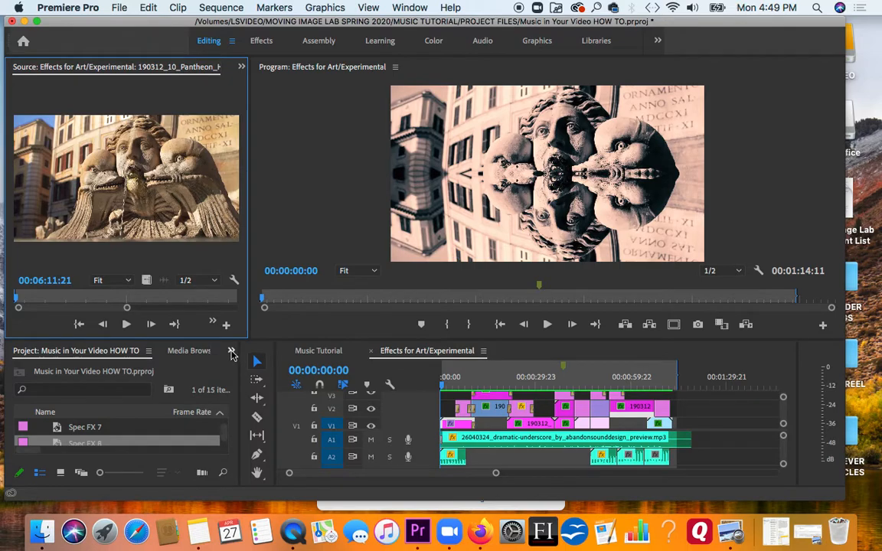
left_click(231, 351)
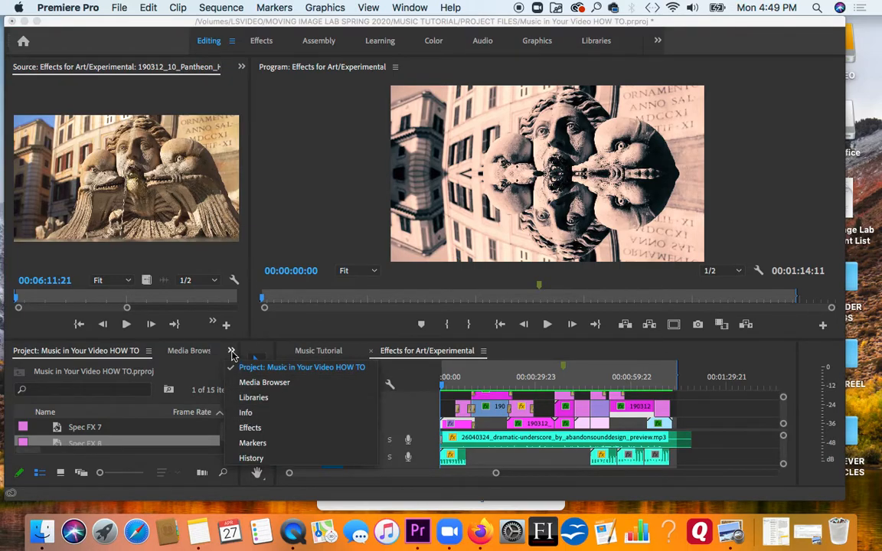
left_click(250, 427)
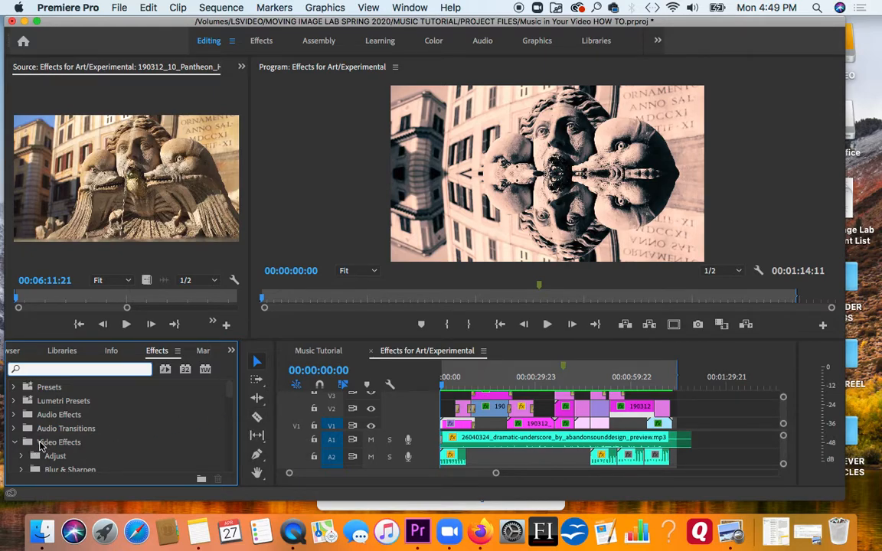
left_click_drag(232, 385, 231, 407)
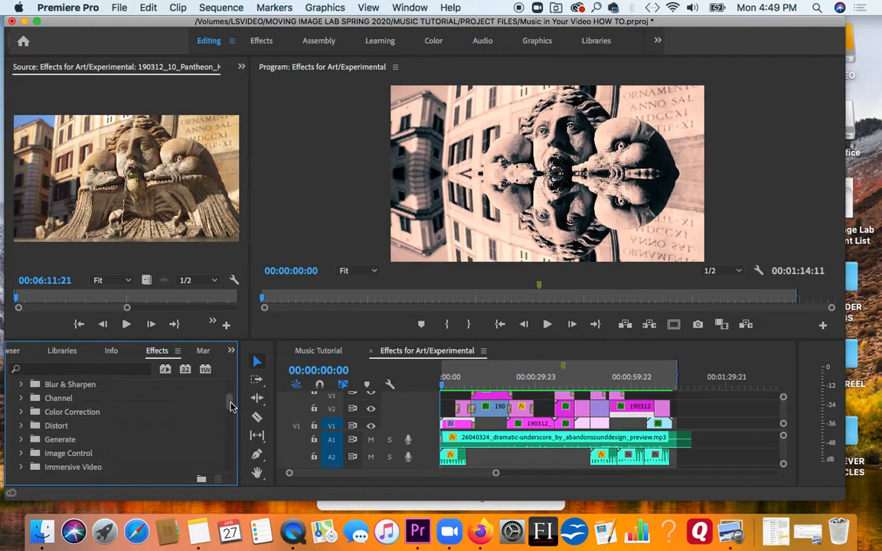
left_click(22, 412)
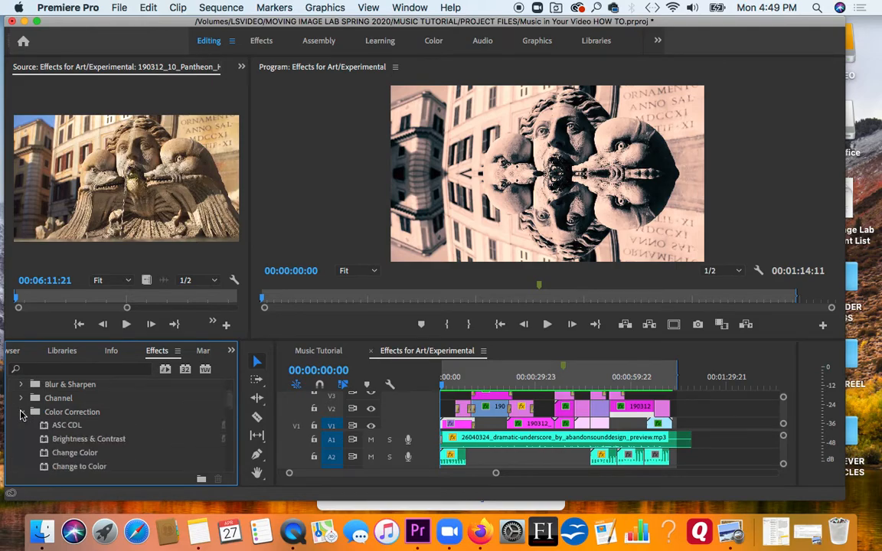
mouse_move(229, 406)
left_mouse_down()
mouse_move(233, 420)
mouse_move(229, 389)
left_mouse_up()
left_click(22, 440)
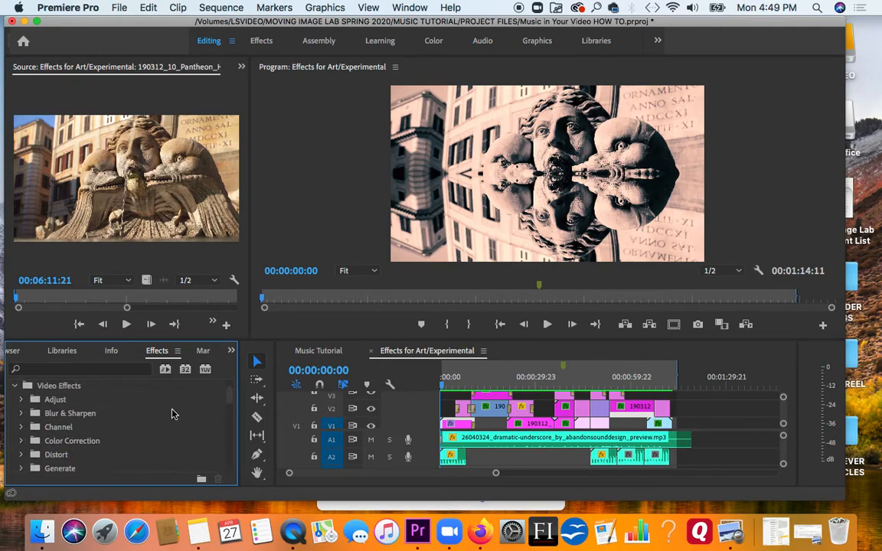
mouse_move(228, 399)
left_mouse_down()
mouse_move(233, 437)
mouse_move(230, 420)
left_mouse_up()
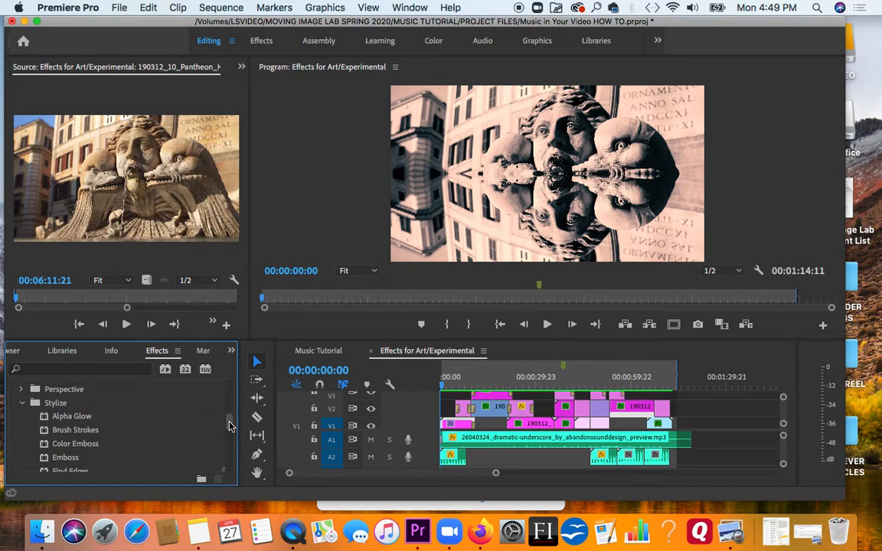
- Search the effects library for "black and white" and expand Video Effects
left_click(85, 370)
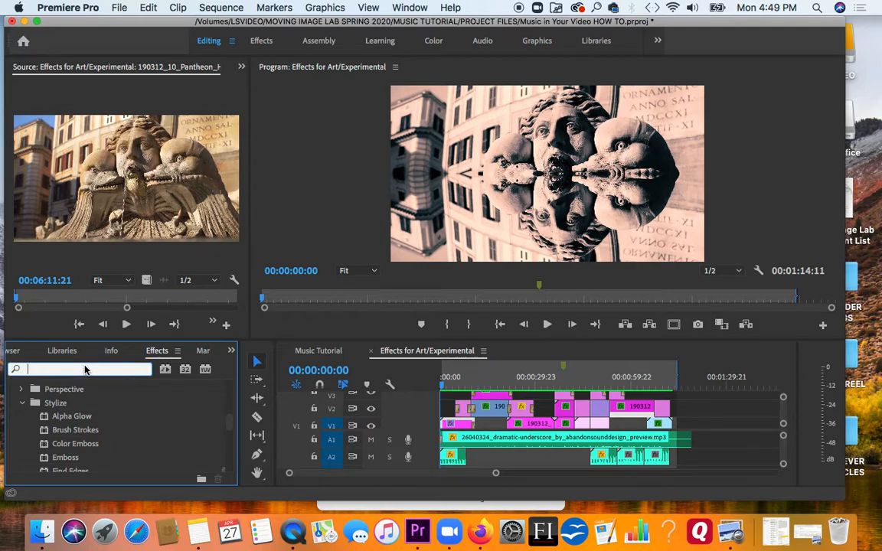
type("bla")
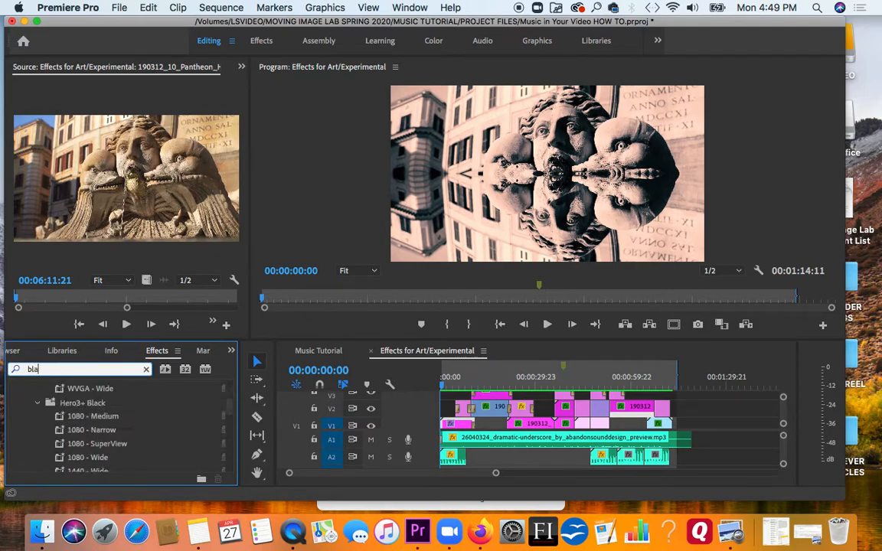
type("ck and")
key("Return")
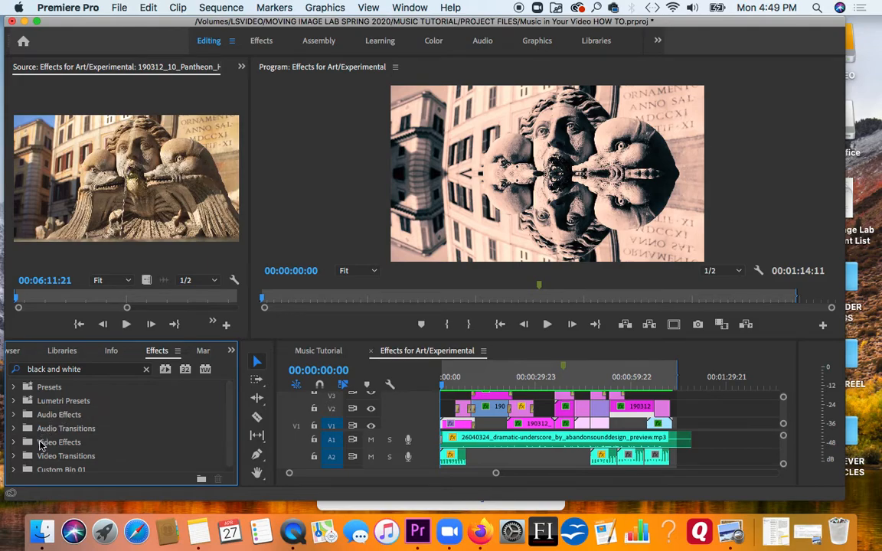
left_click(41, 447)
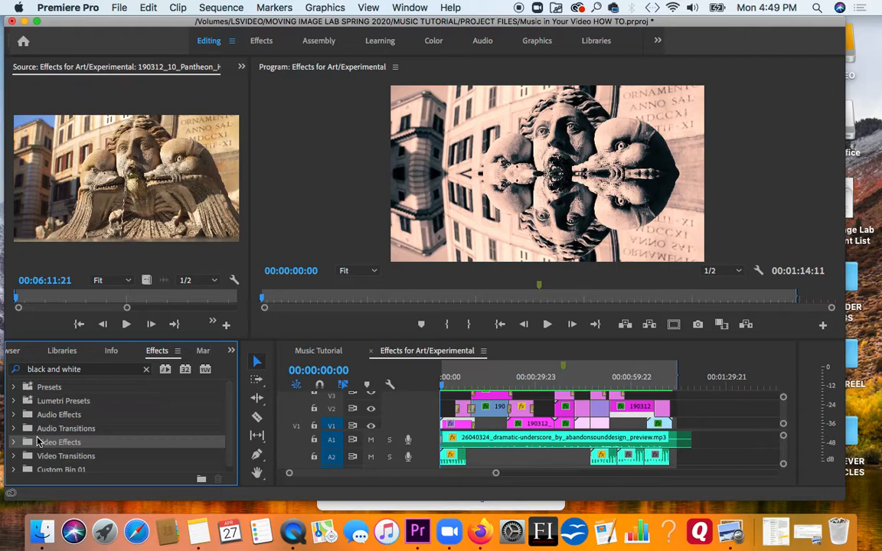
left_click(13, 442)
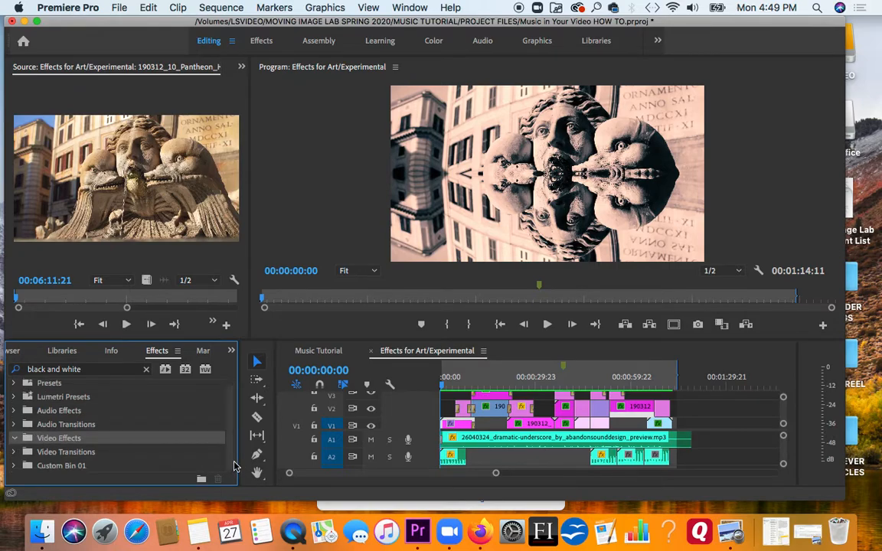
- Search the effects library for "bl" instead and select the Black & White effect under Image Control
left_click(147, 369)
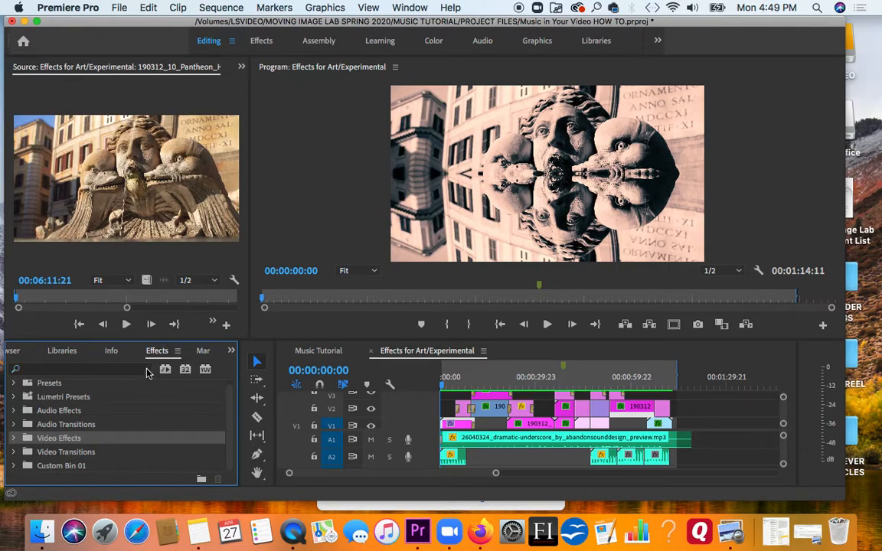
left_click(96, 369)
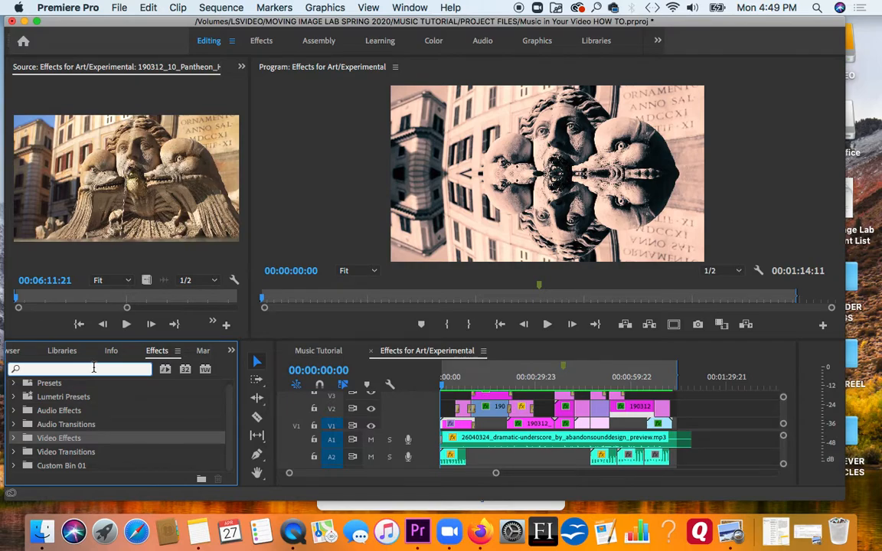
type("bla")
key("BackSpace")
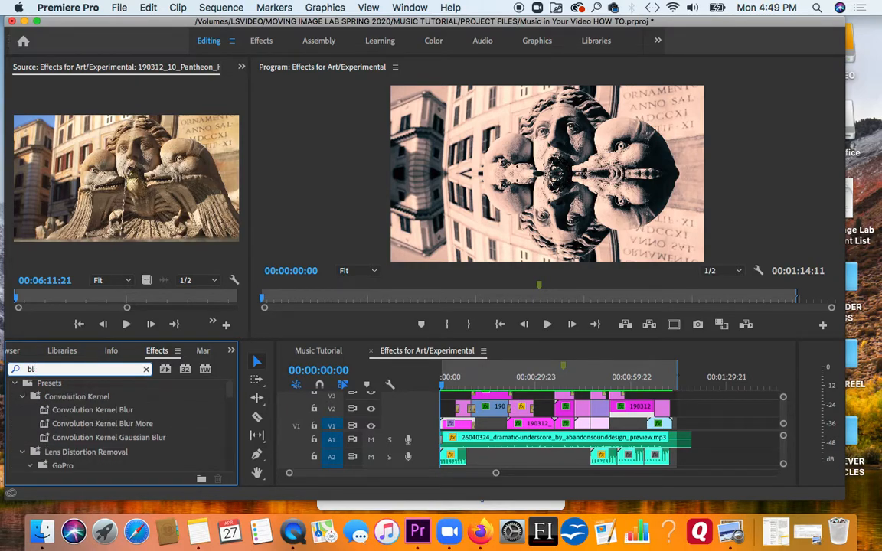
left_click_drag(228, 393, 238, 466)
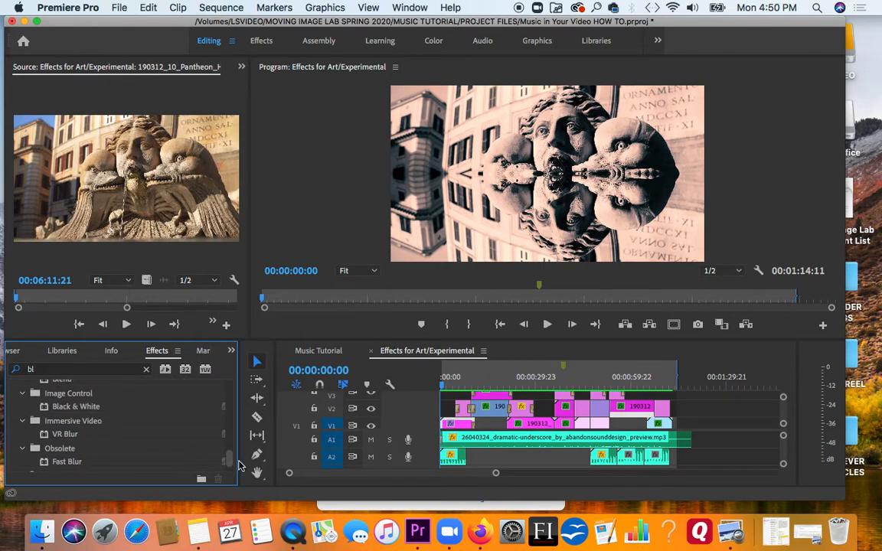
left_click(88, 407)
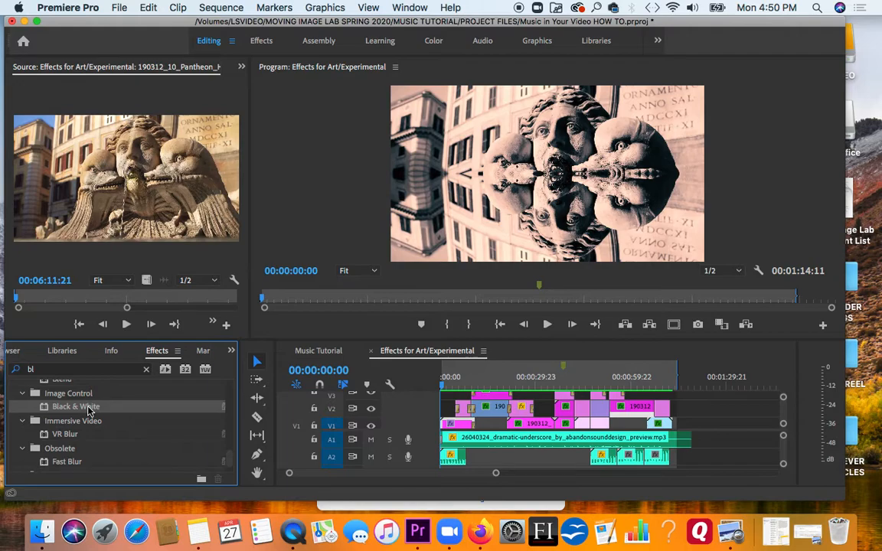
- Look through the blue Lumetri presets for Nikon D800 and Canon 5D, and clear the effects search
scroll(227, 454, "up", 4)
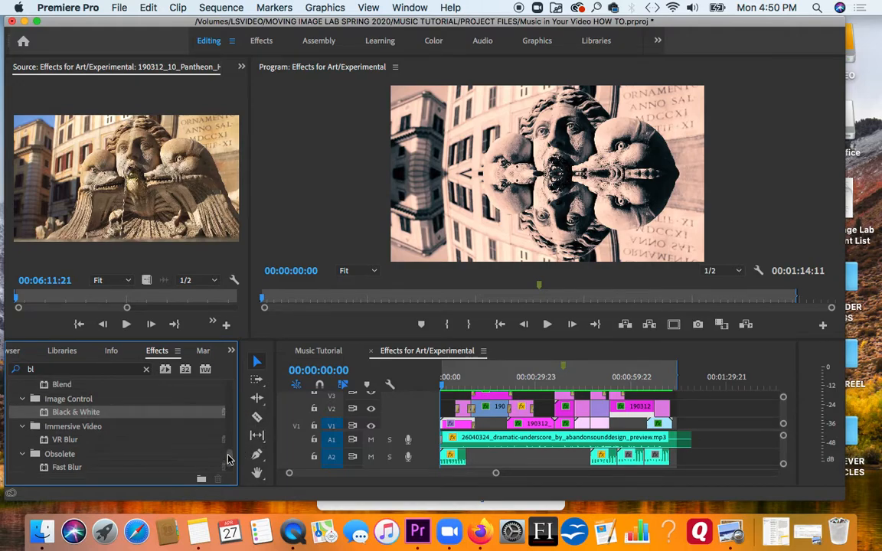
left_click_drag(227, 454, 222, 444)
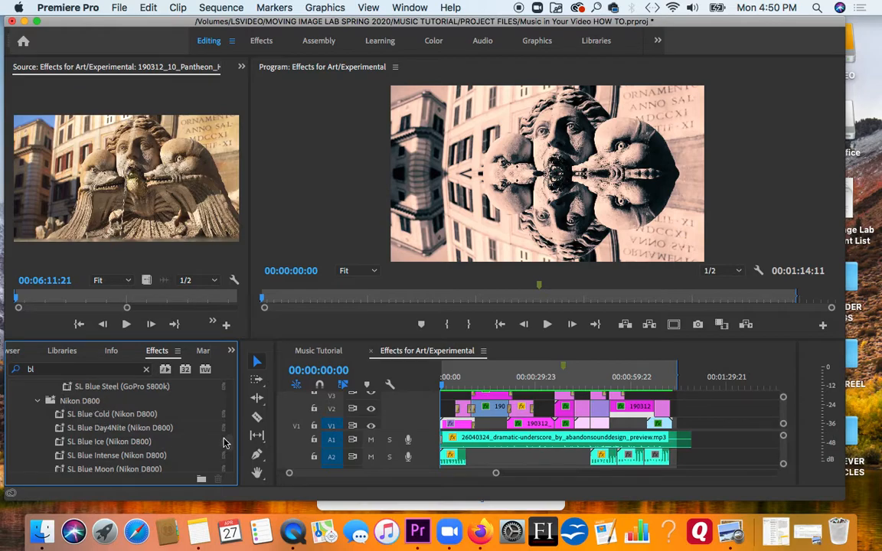
left_click_drag(227, 446, 225, 425)
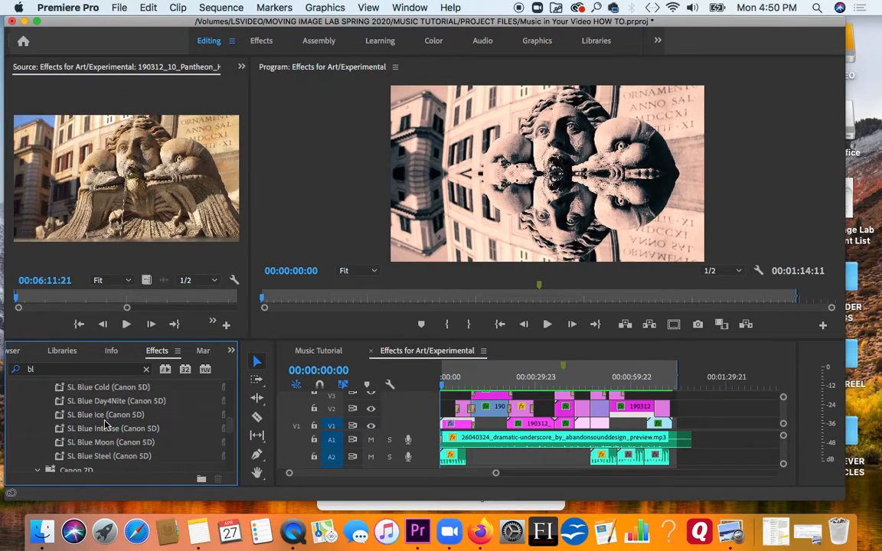
left_click(147, 369)
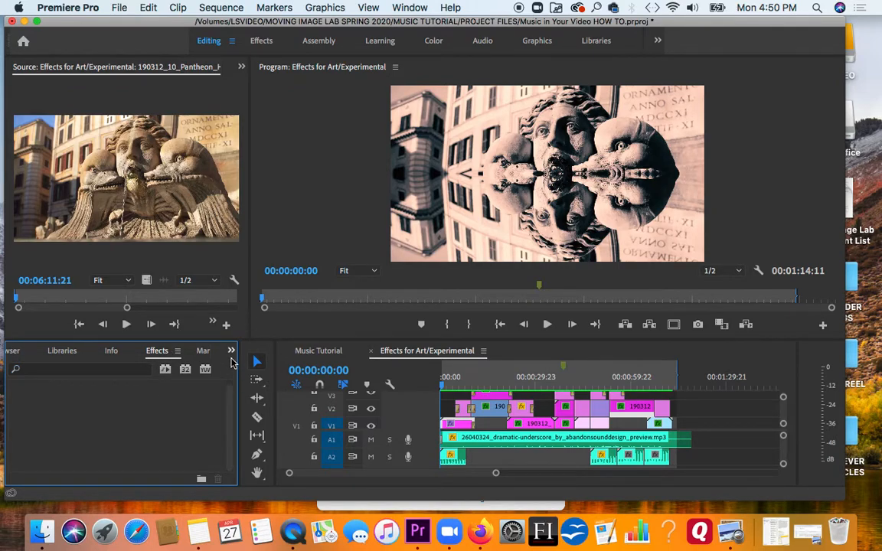
- Show the first V1 clip's Effect Controls and examine its Black & White, Mirror and Lumetri Color effects
left_click(231, 353)
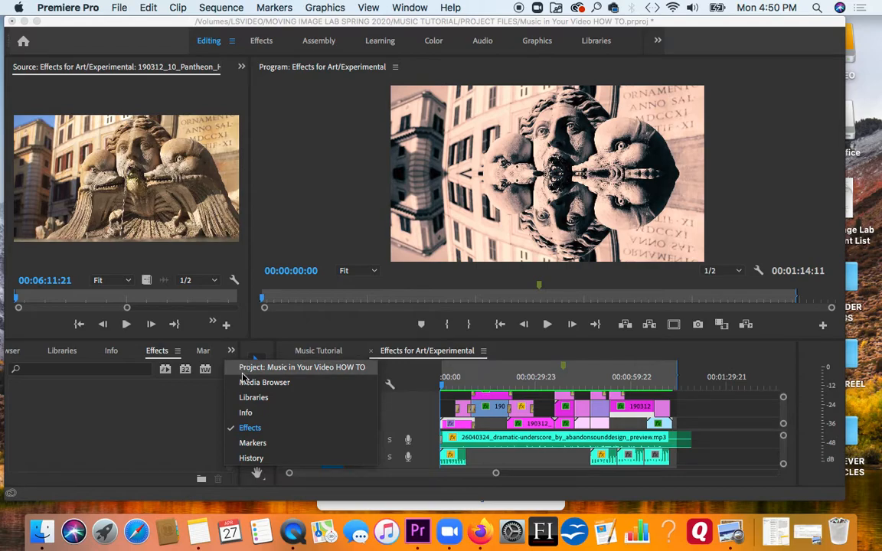
left_click(452, 431)
left_click(241, 68)
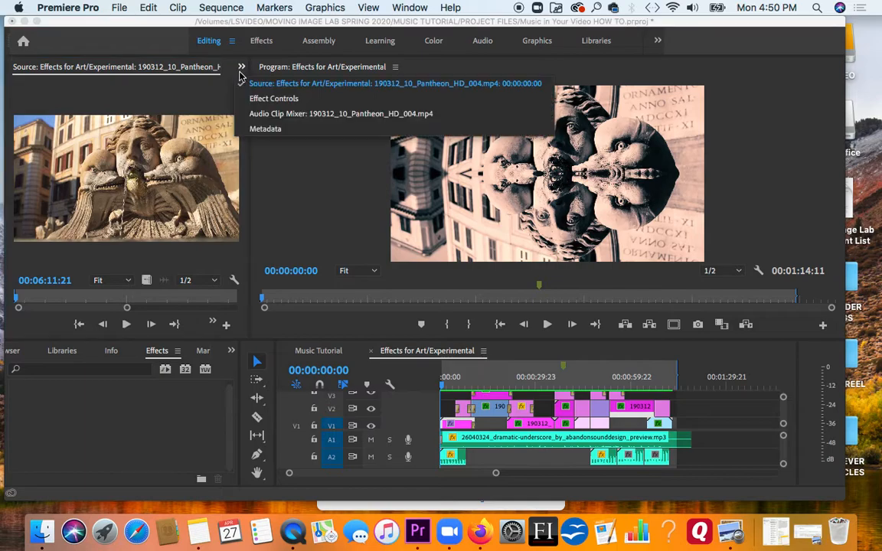
left_click(239, 98)
scroll(240, 174, "down", 2)
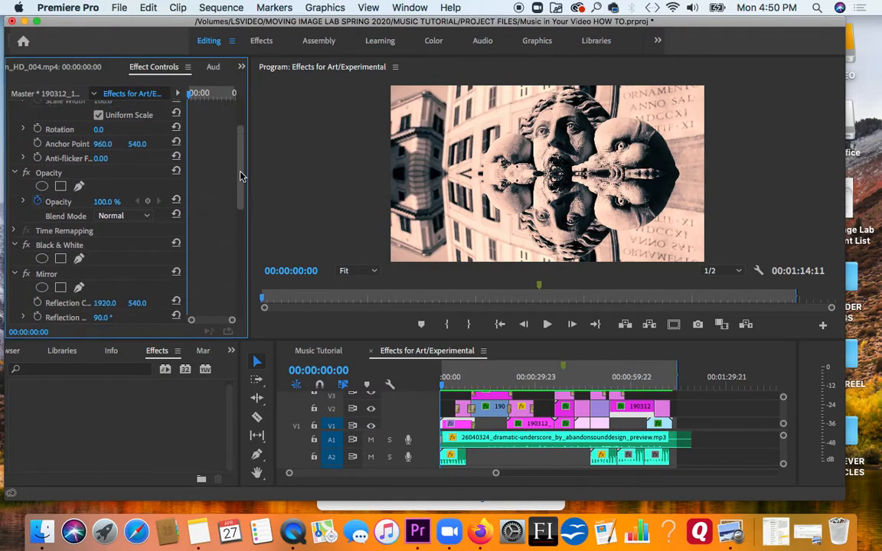
scroll(240, 183, "down", 3)
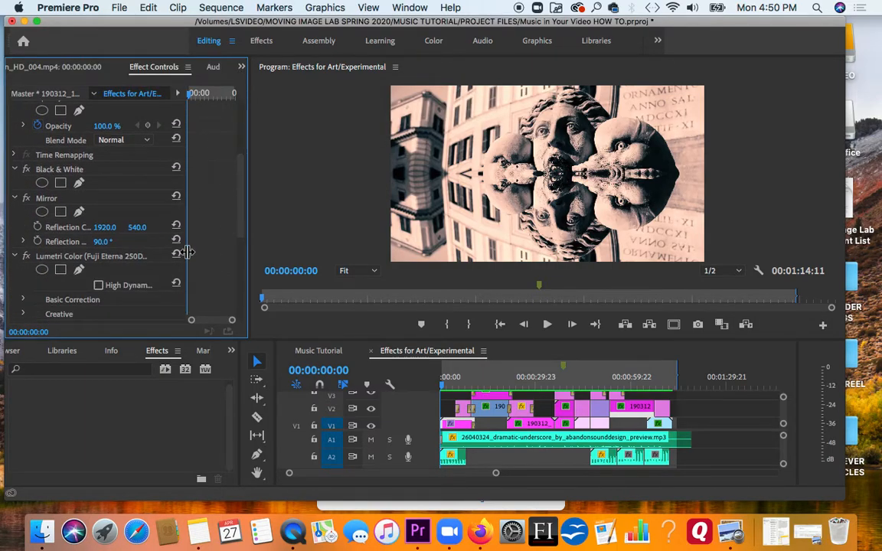
left_click_drag(187, 252, 189, 252)
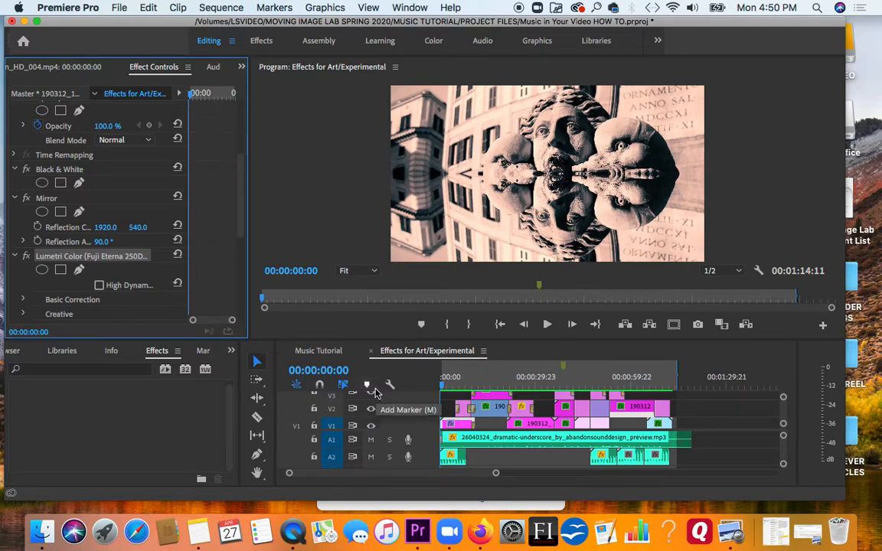
- Select the clip's Mirror effect, widen its settings area, and move the reflection center to about 1447.4, 615.9 on the image
left_click(448, 420)
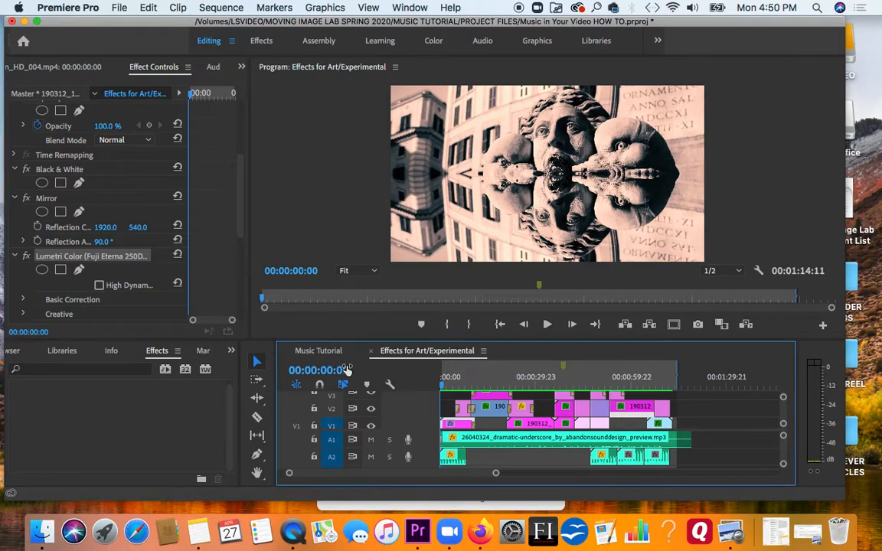
left_click(47, 201)
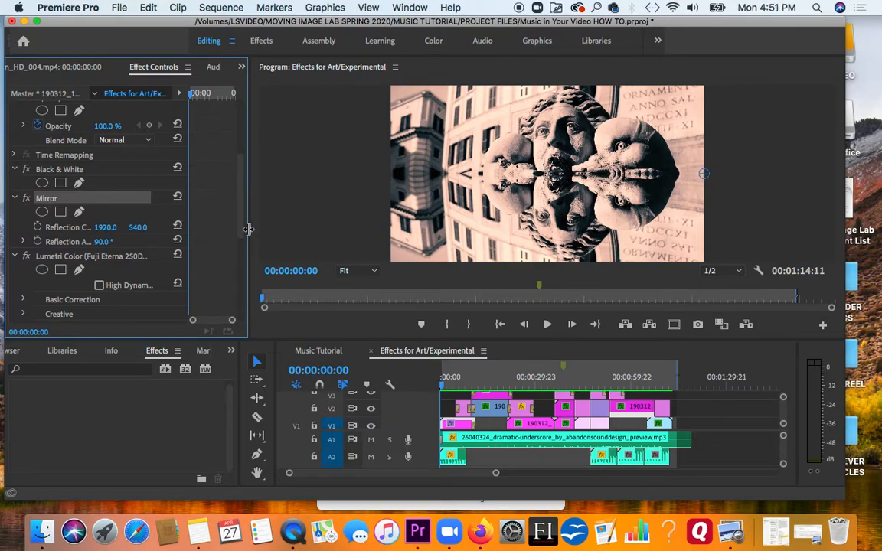
left_click_drag(248, 229, 395, 233)
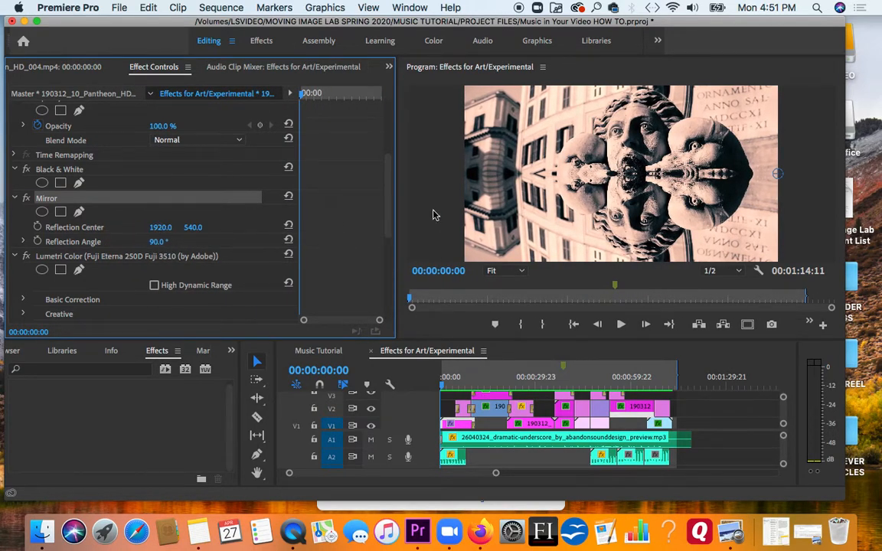
left_click_drag(778, 177, 636, 200)
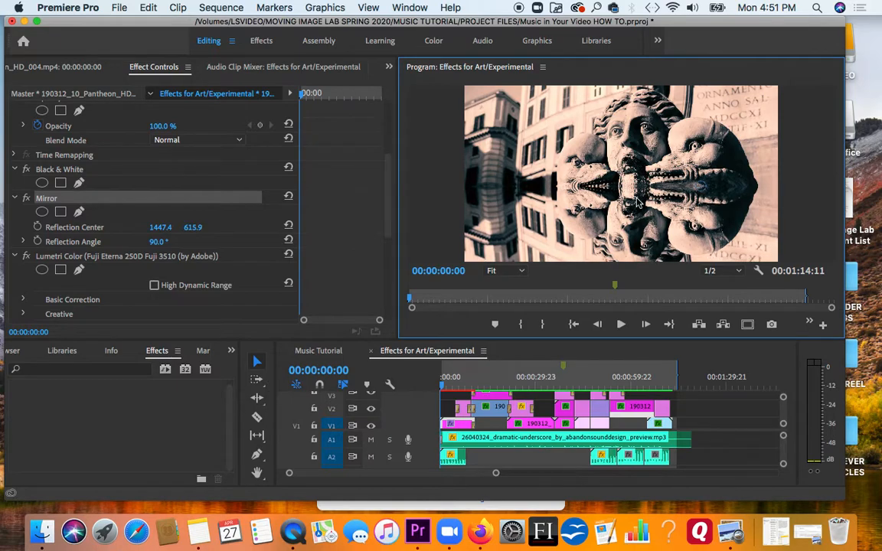
- Try a larger Reflection Angle for the Mirror effect, restore it to 90°, and play back the mirrored clip
left_click_drag(154, 242, 164, 242)
left_click(166, 242)
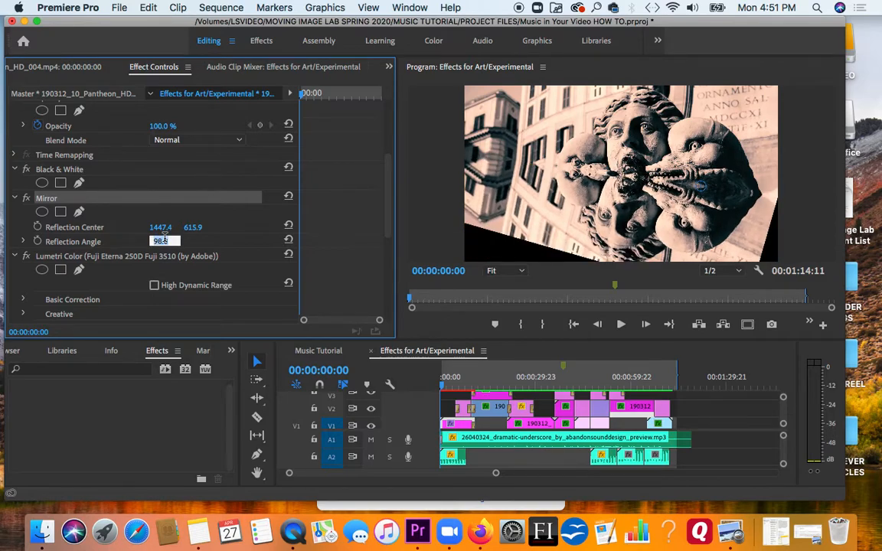
type("90")
key("Return")
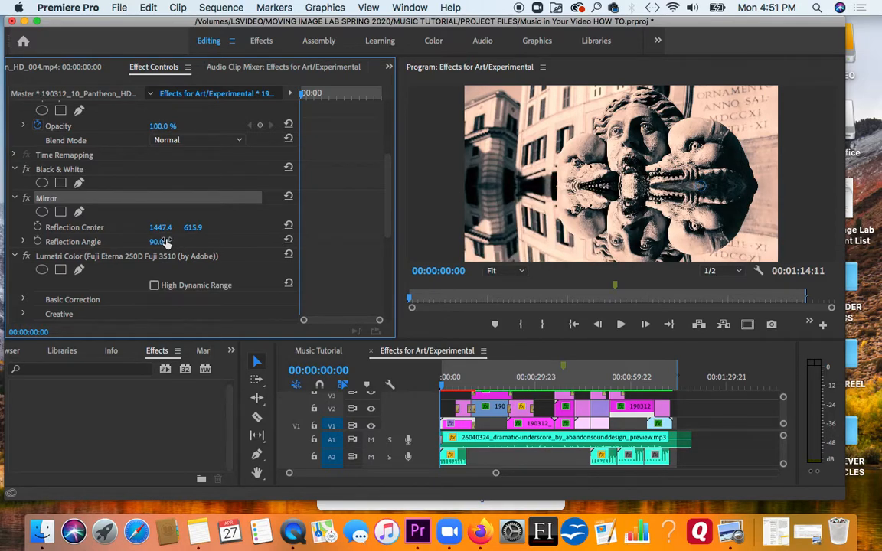
key("space")
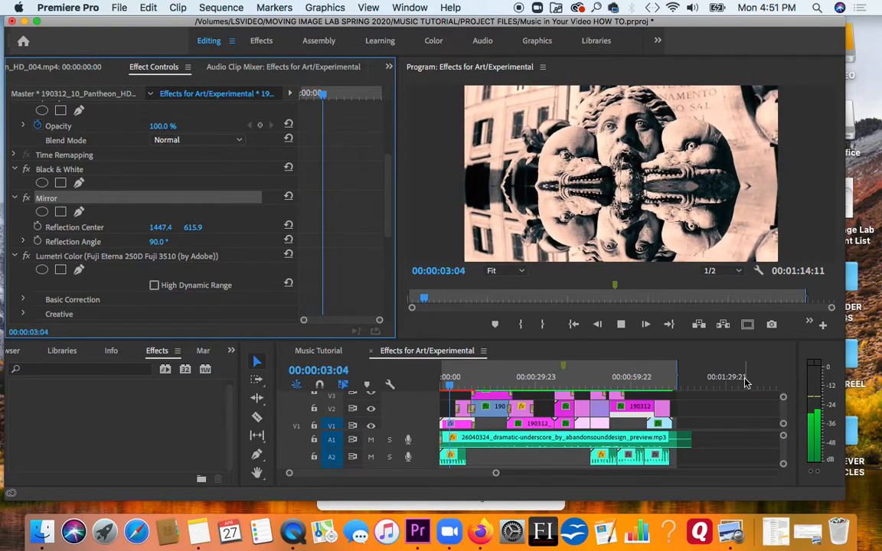
key("space")
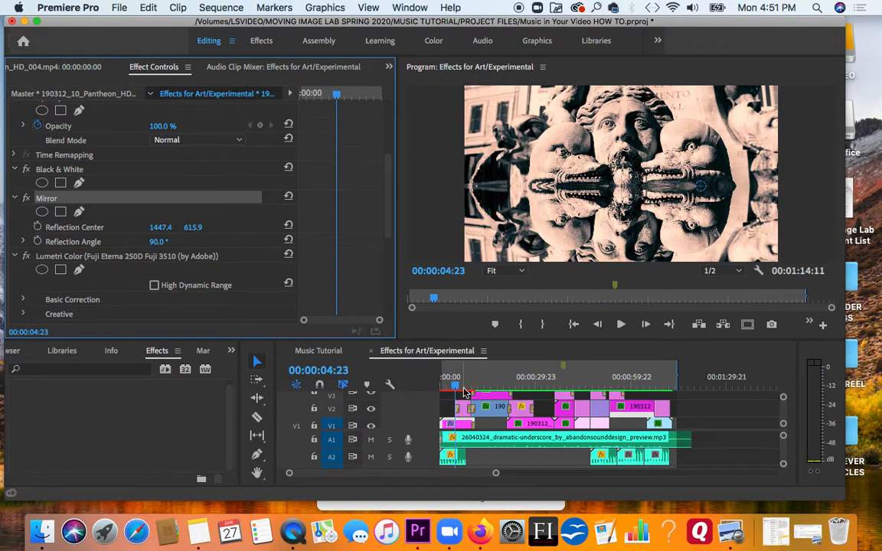
- At 00:00:13:10, view the source footage of the stacked V3 flag and V2 bass player clips, and play the flag footage
left_click_drag(457, 390, 484, 393)
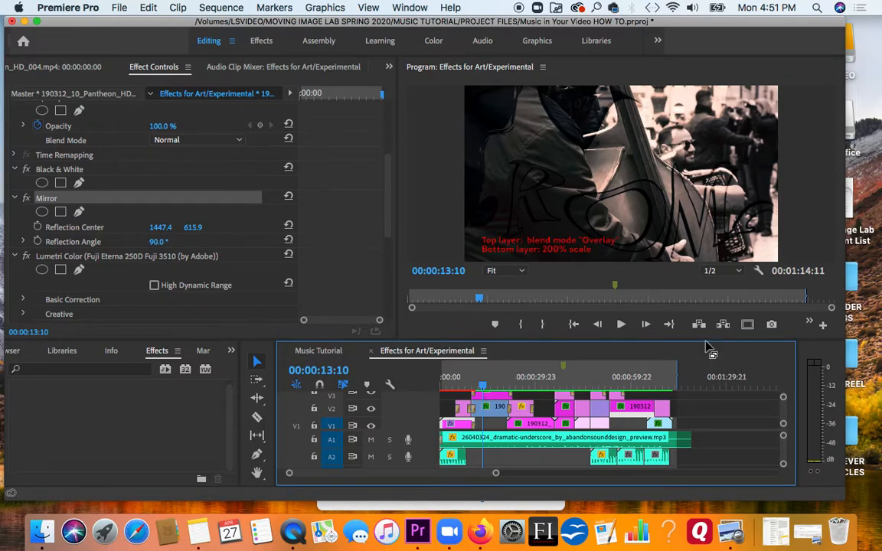
left_click_drag(705, 340, 706, 312)
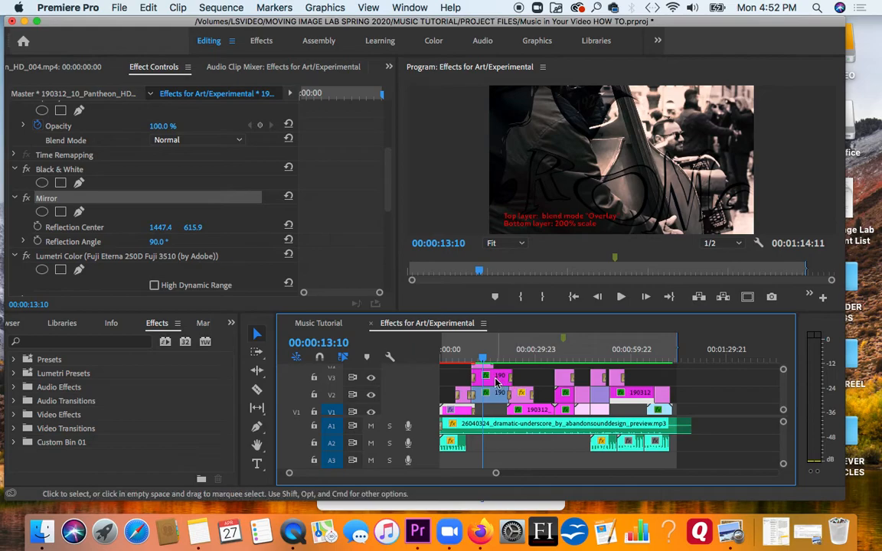
left_click(494, 379)
double_click(493, 379)
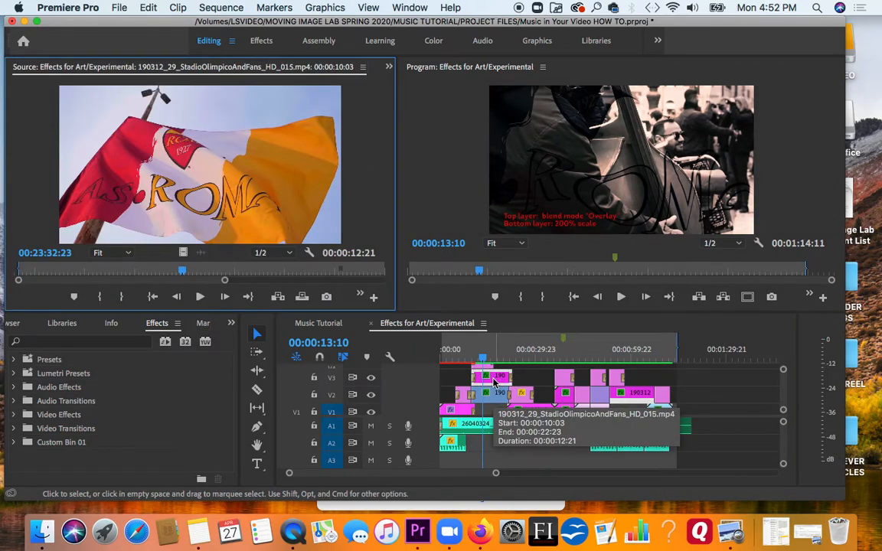
double_click(490, 396)
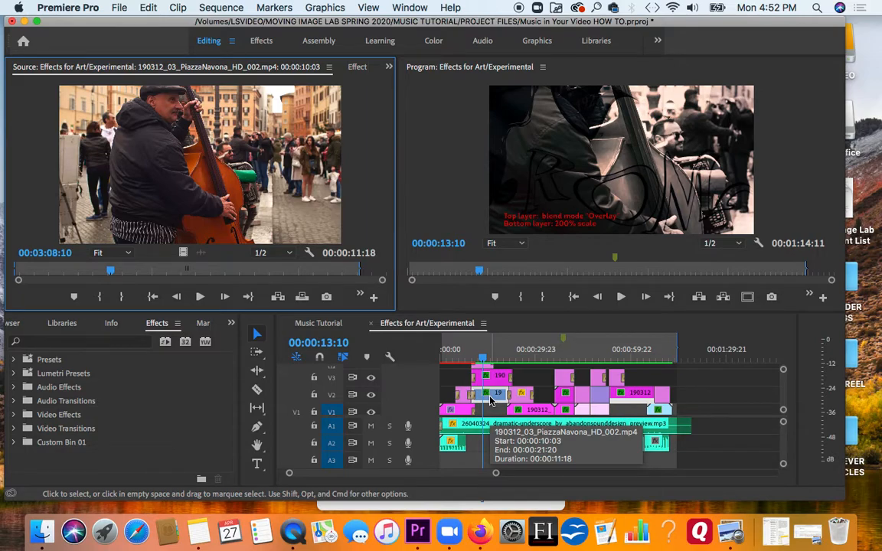
double_click(494, 377)
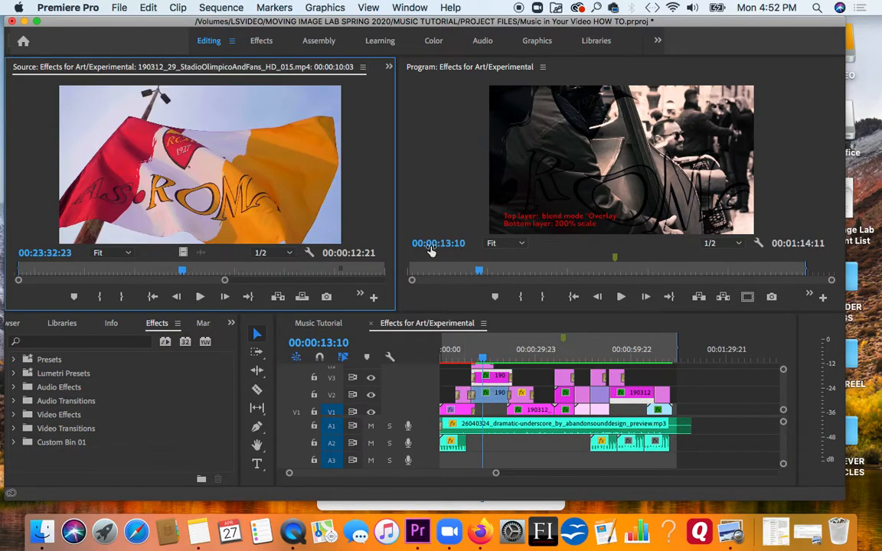
left_click(199, 296)
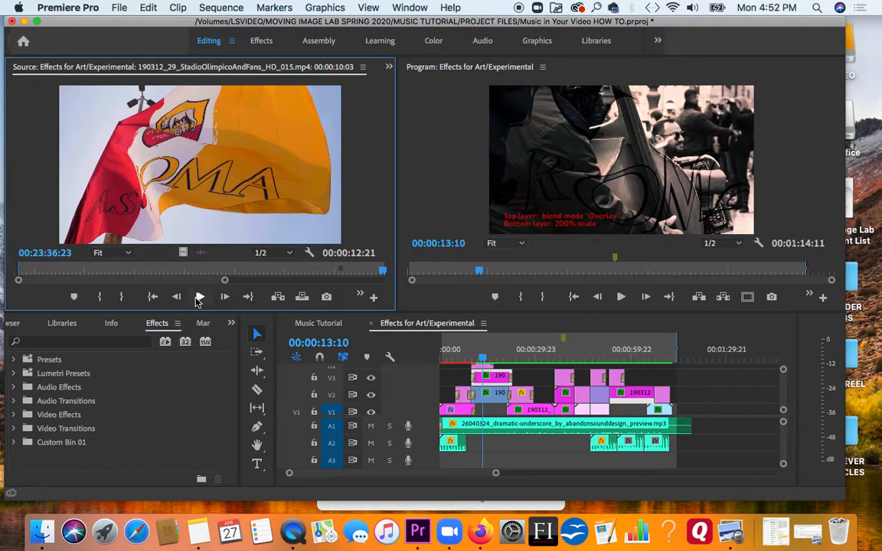
- Set the V2 bass player clip's Scale to 188 and its vertical Position to 349, and play the composite to check it
double_click(490, 396)
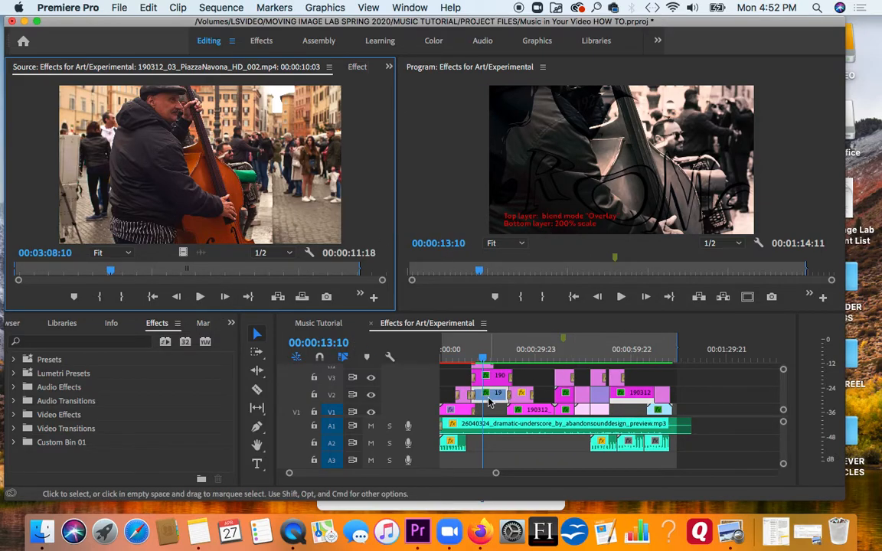
left_click(389, 68)
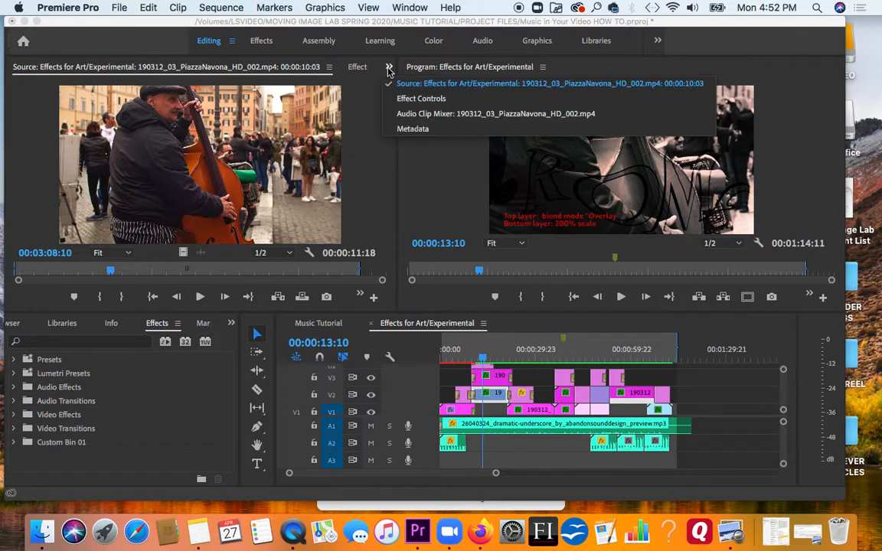
left_click(395, 100)
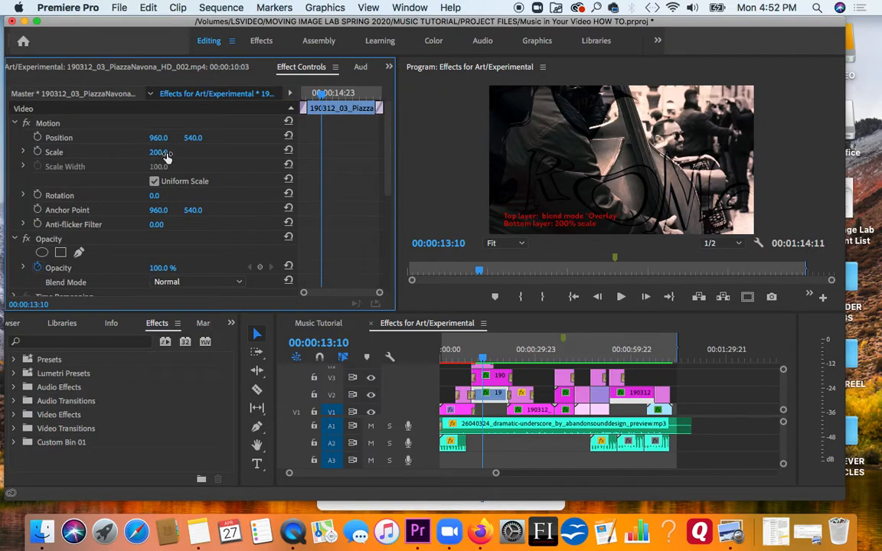
left_click_drag(158, 151, 148, 151)
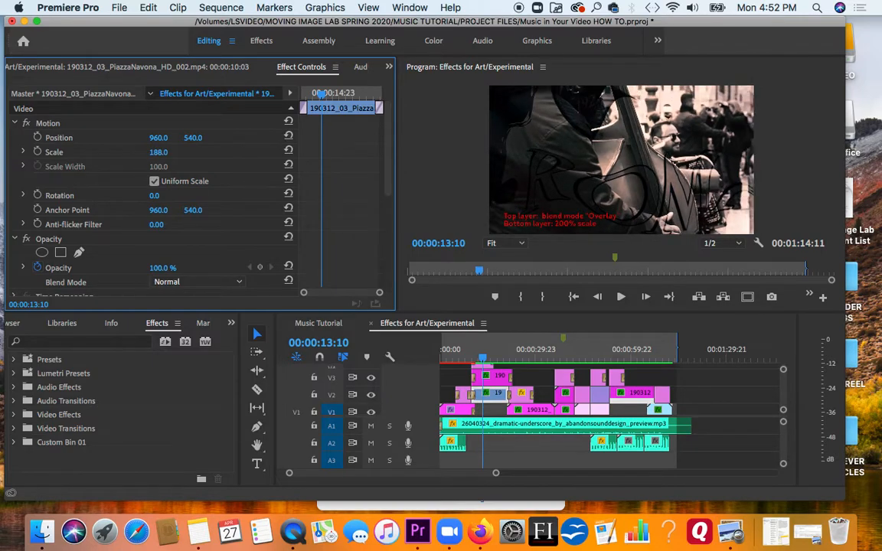
left_click_drag(193, 138, 165, 138)
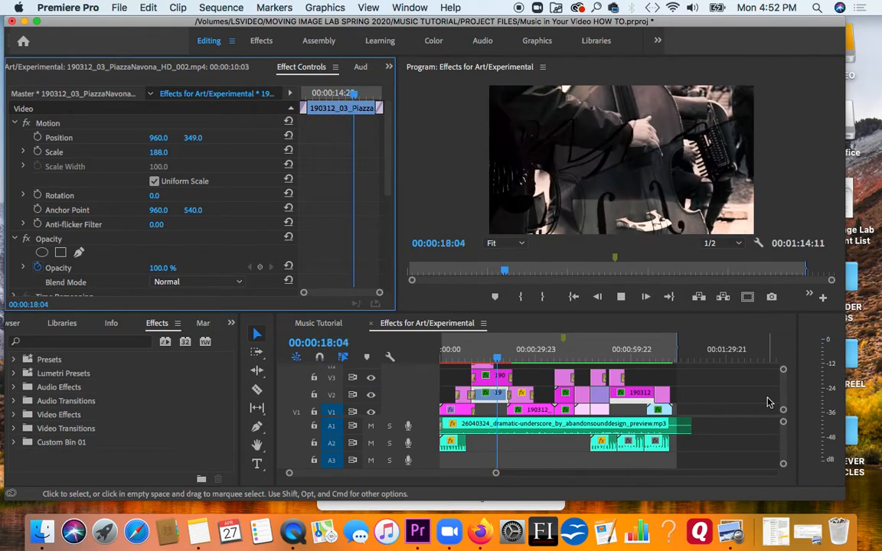
key("space")
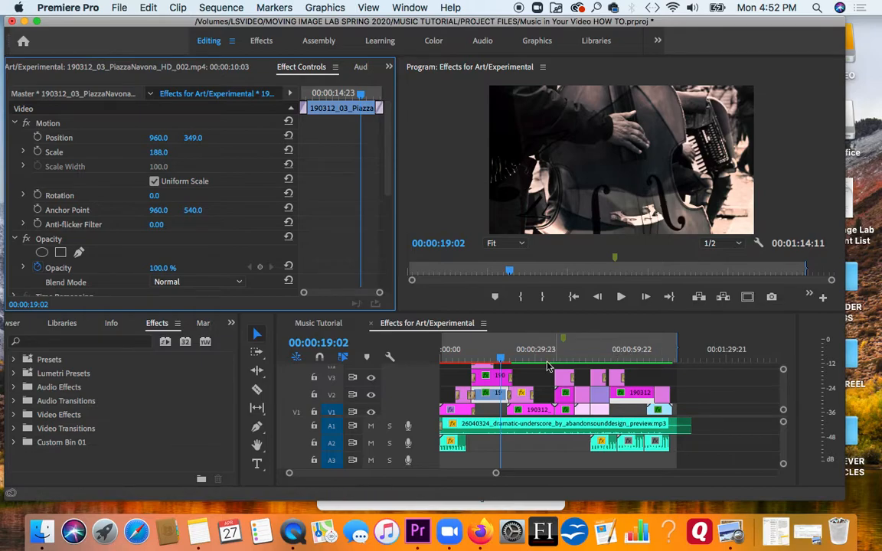
- Move the playhead to 00:00:24:06 and play the original footage of the V1 Piazza Navona drone clip
left_click_drag(503, 362, 519, 365)
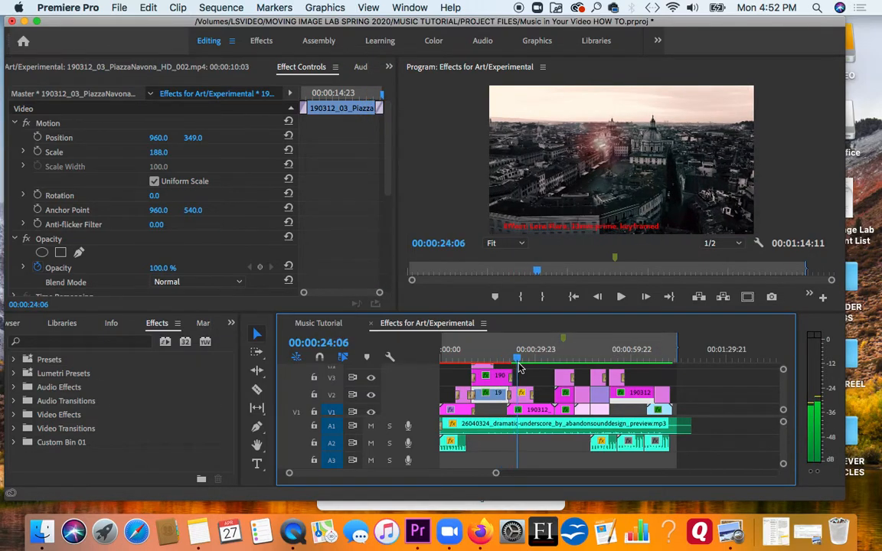
double_click(523, 398)
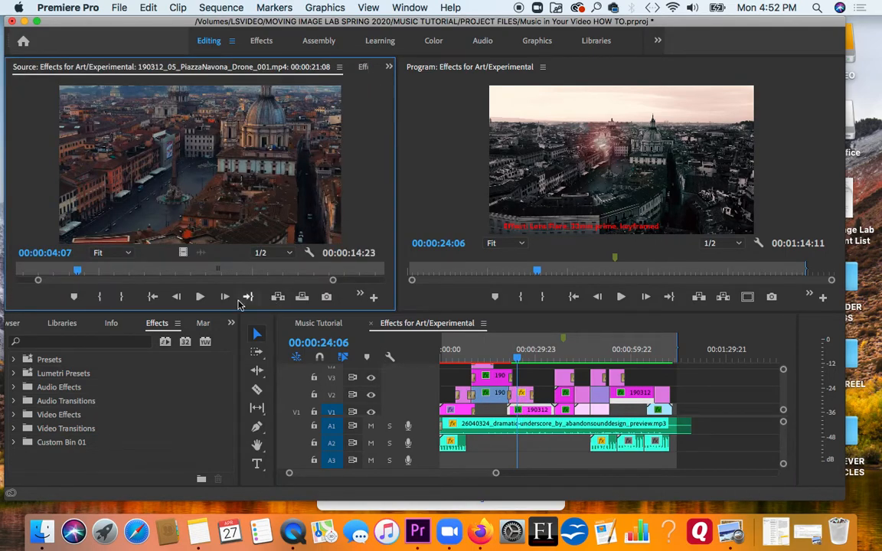
left_click(196, 297)
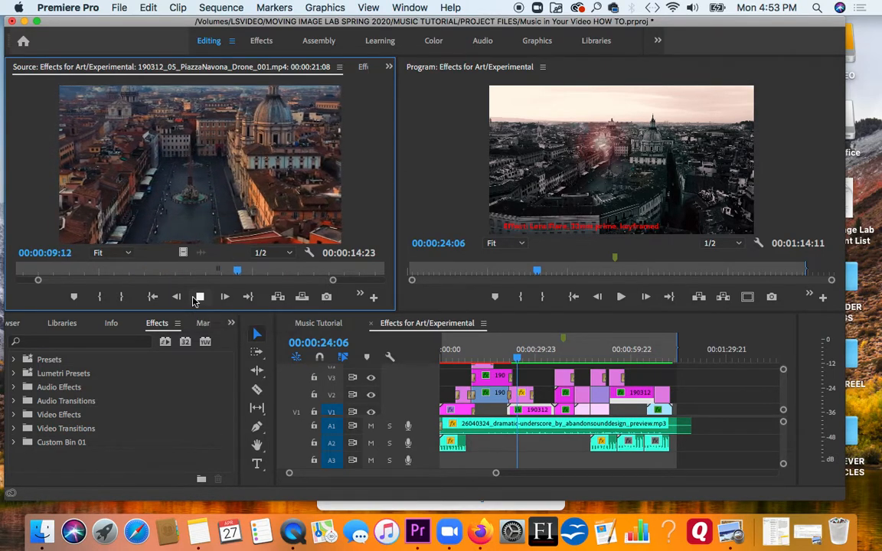
left_click(199, 297)
- Examine the drone clip's keyframed Lens Flare settings in Effect Controls and play the moving flare in the sequence
left_click(364, 68)
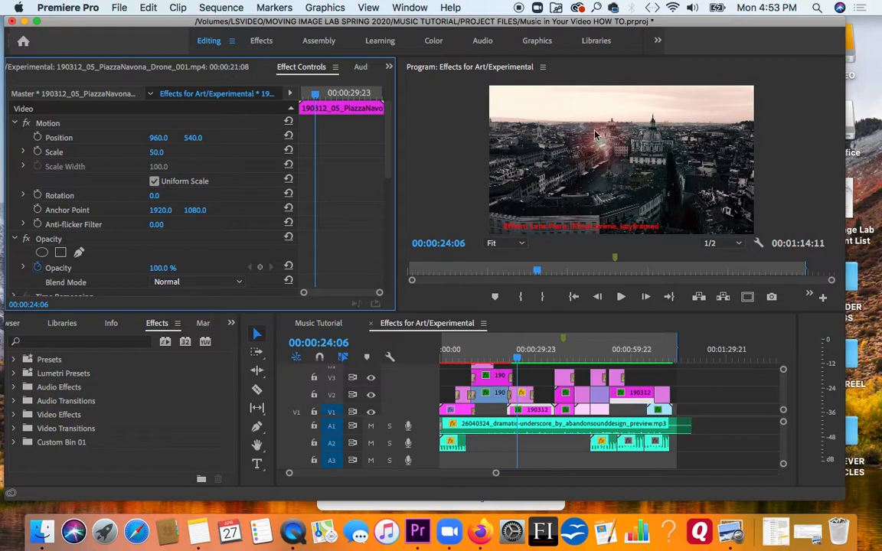
left_click_drag(389, 167, 396, 231)
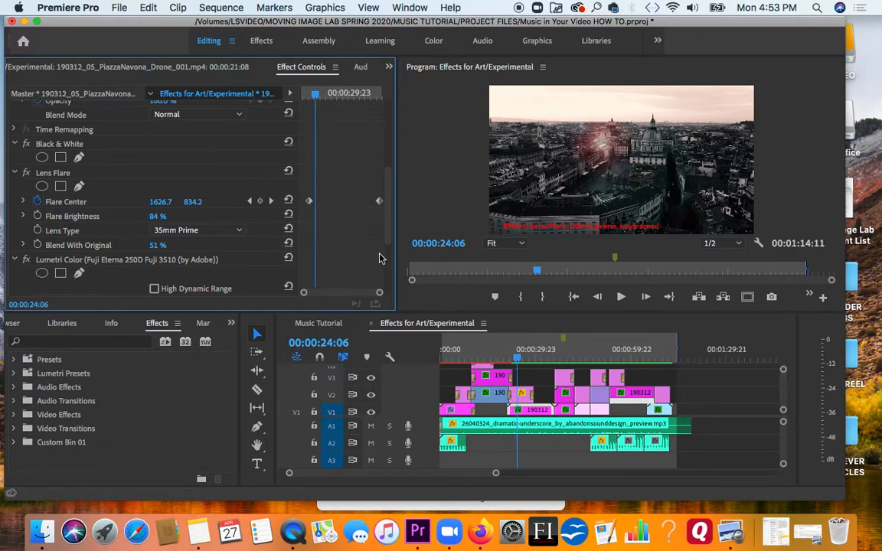
key("space")
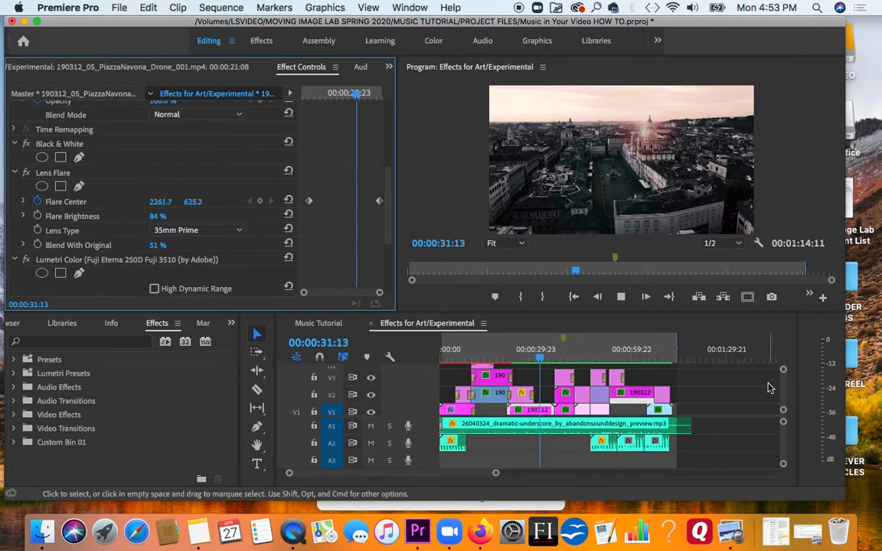
key("space")
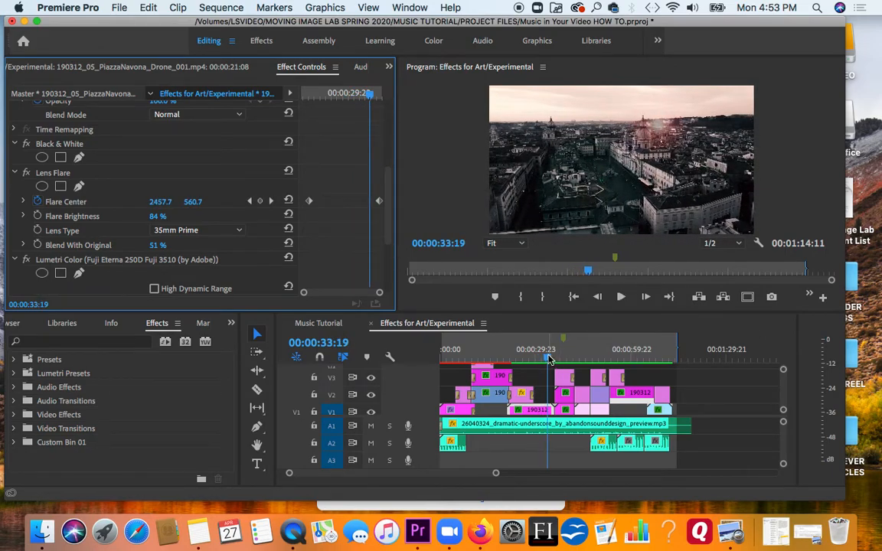
- Move the playhead to 00:00:37:00, enlarge the timeline to show all video tracks, and play the V2 Pantheon clip's source footage
left_click_drag(545, 359, 559, 360)
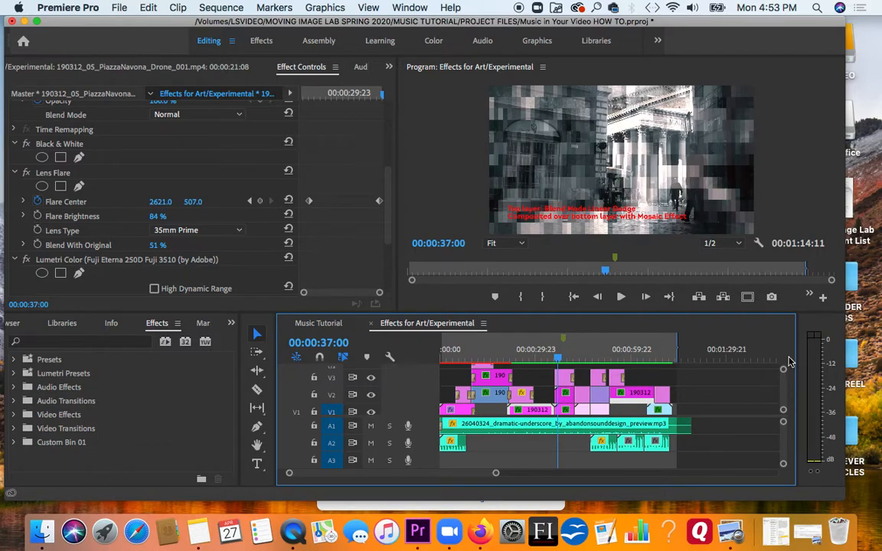
left_click(742, 402)
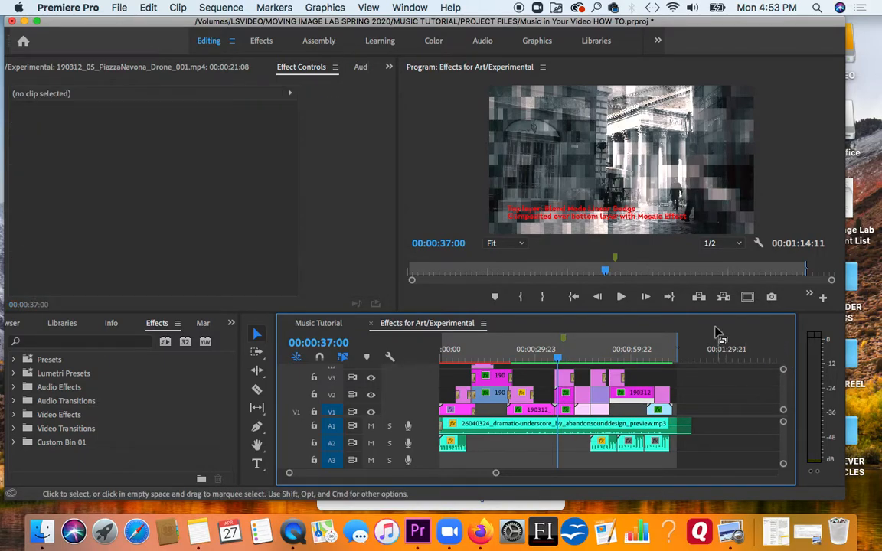
left_click_drag(712, 310, 712, 233)
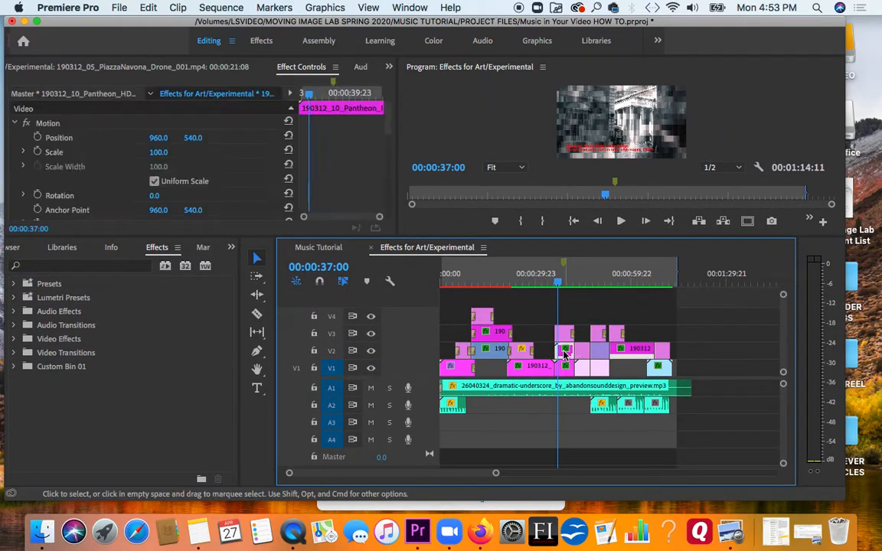
double_click(565, 351)
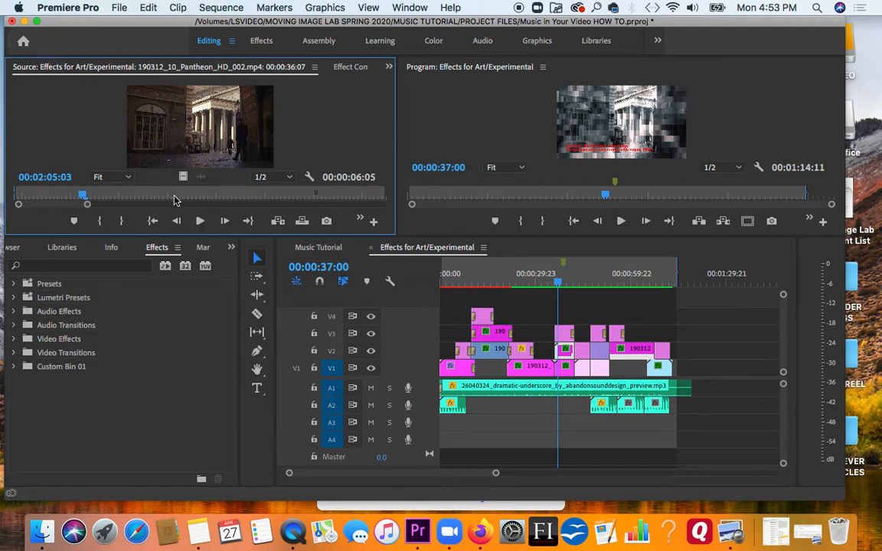
left_click(199, 221)
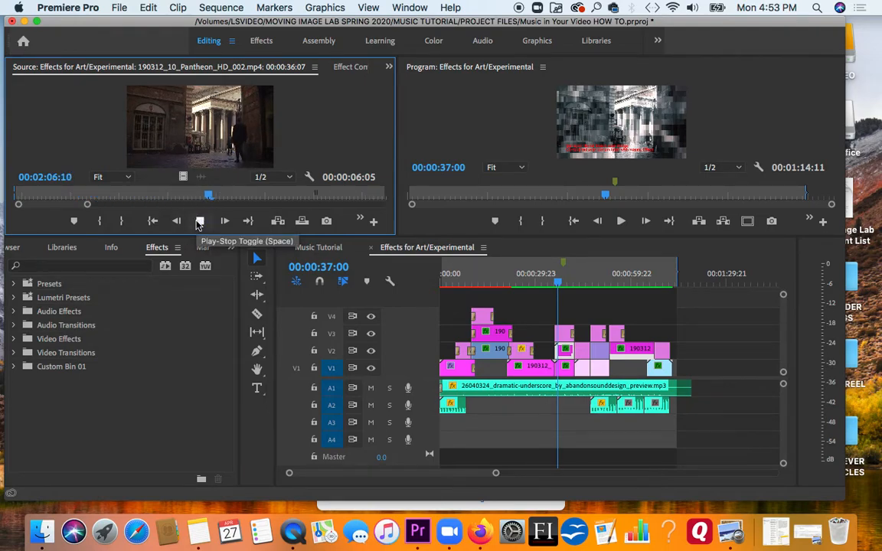
left_click(198, 222)
- Open the V1 skyline drone clip beneath the Pantheon clip and play its original footage, returning to its starting frame
left_click(564, 370)
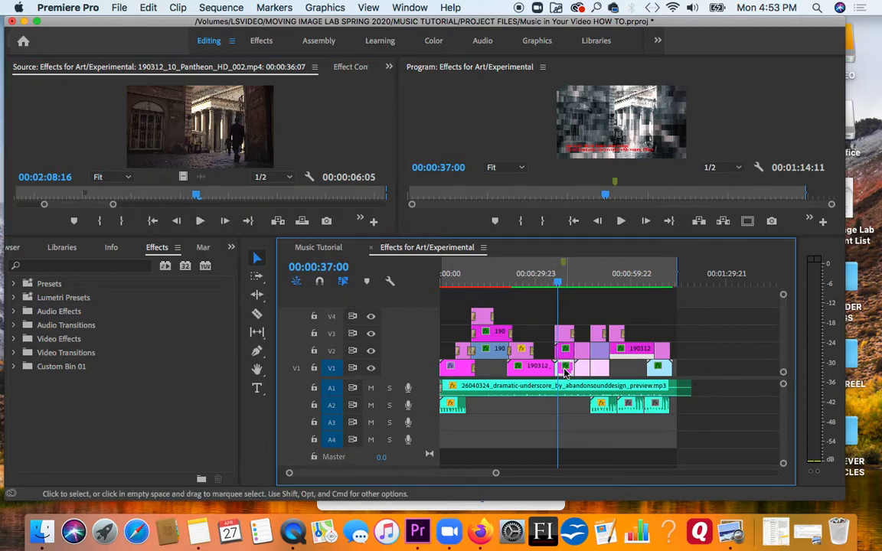
double_click(564, 371)
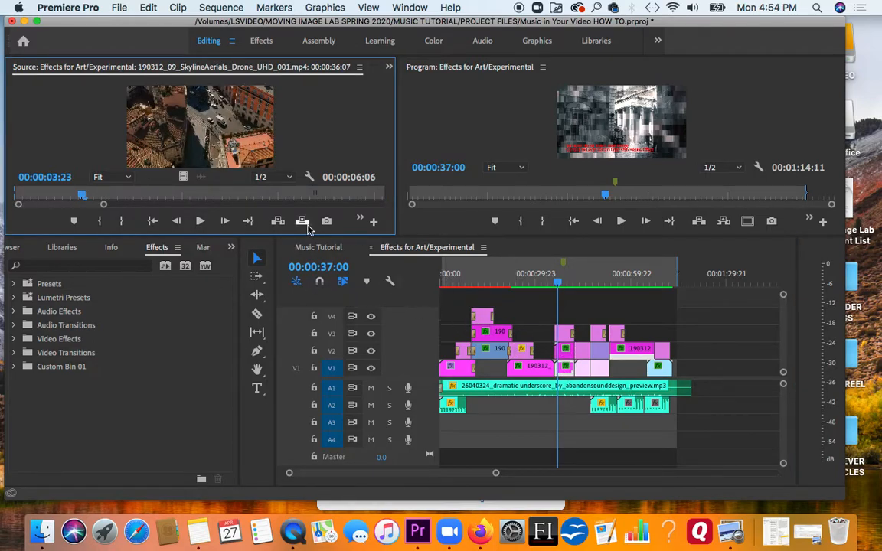
left_click(200, 222)
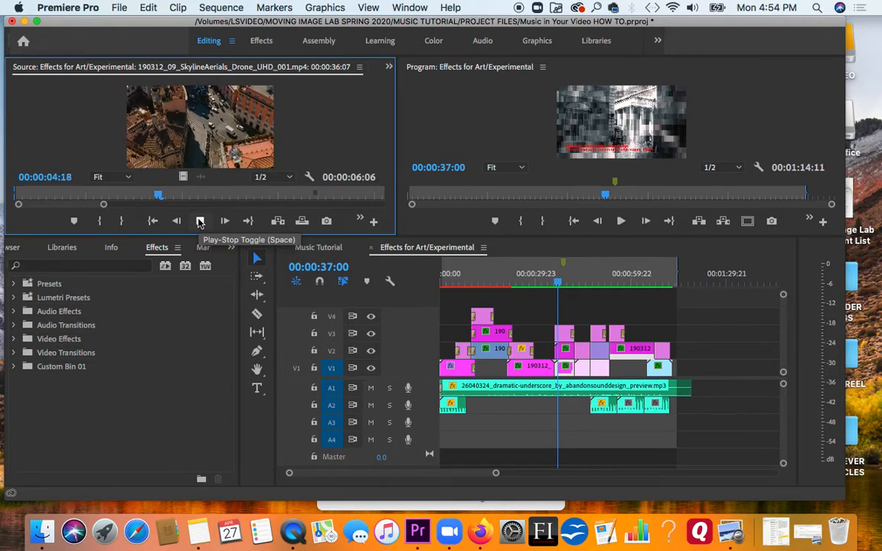
left_click(200, 221)
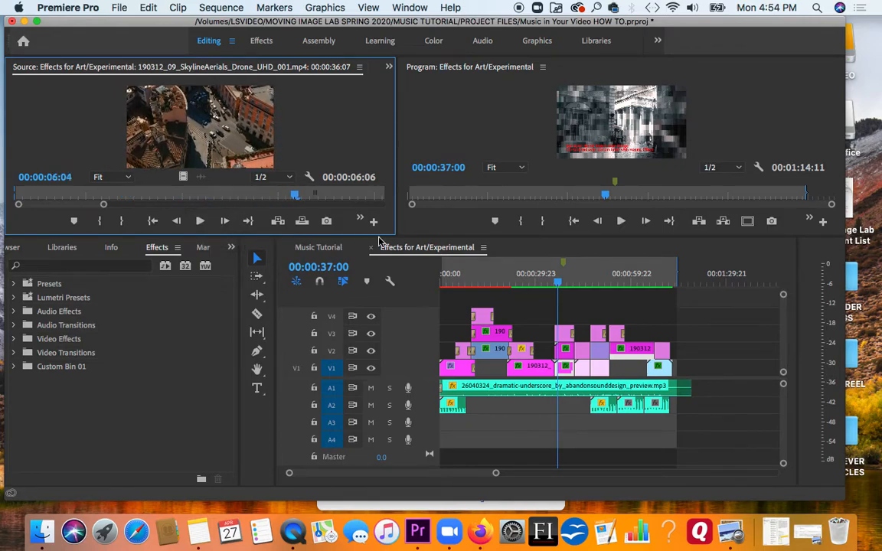
double_click(567, 371)
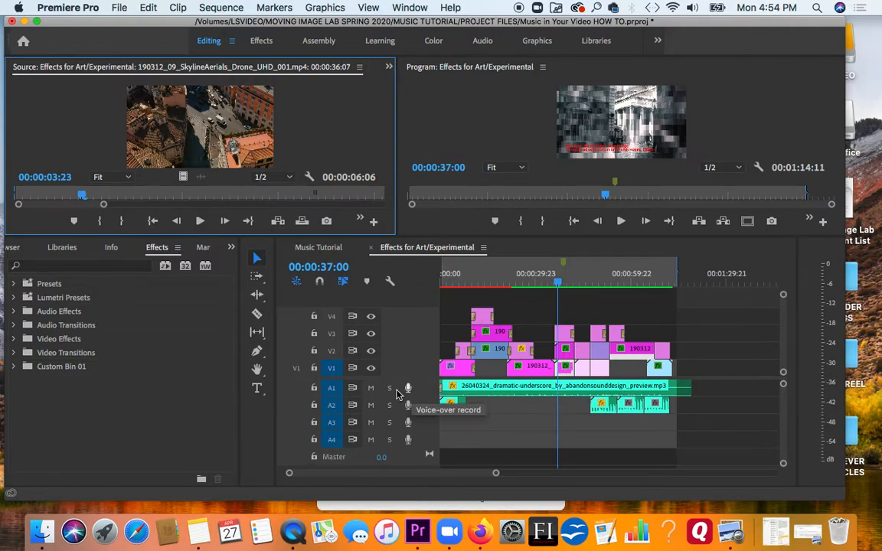
- Move the playhead to 00:00:36:07 and display the V1 skyline drone clip's Effect Controls with the upper panels enlarged
left_click(14, 339)
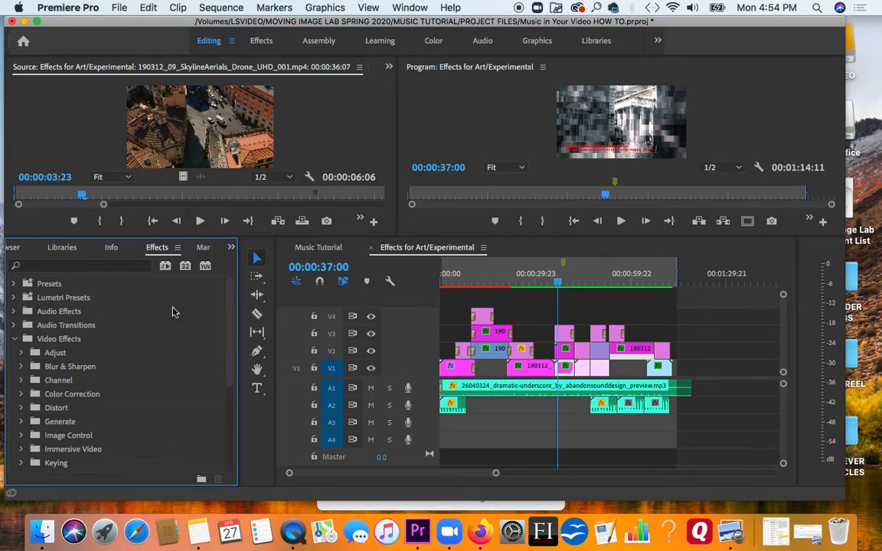
left_click(487, 327)
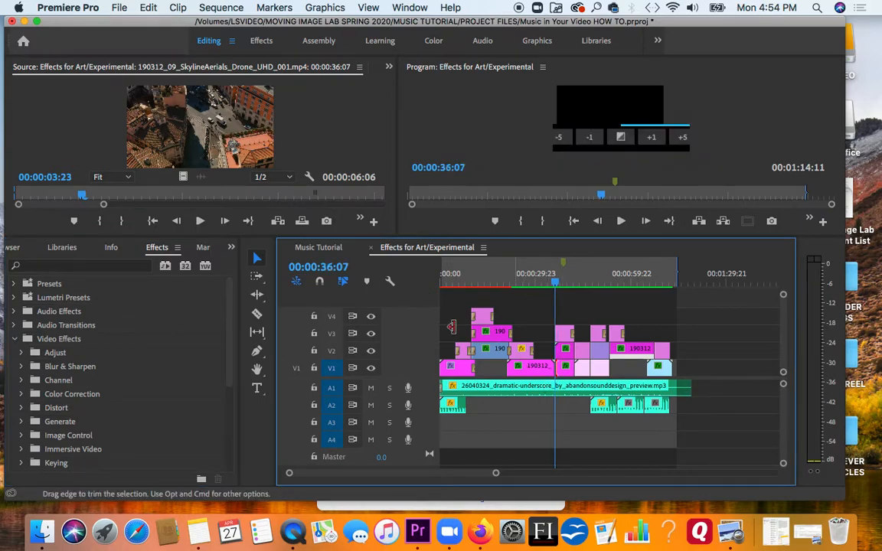
double_click(567, 371)
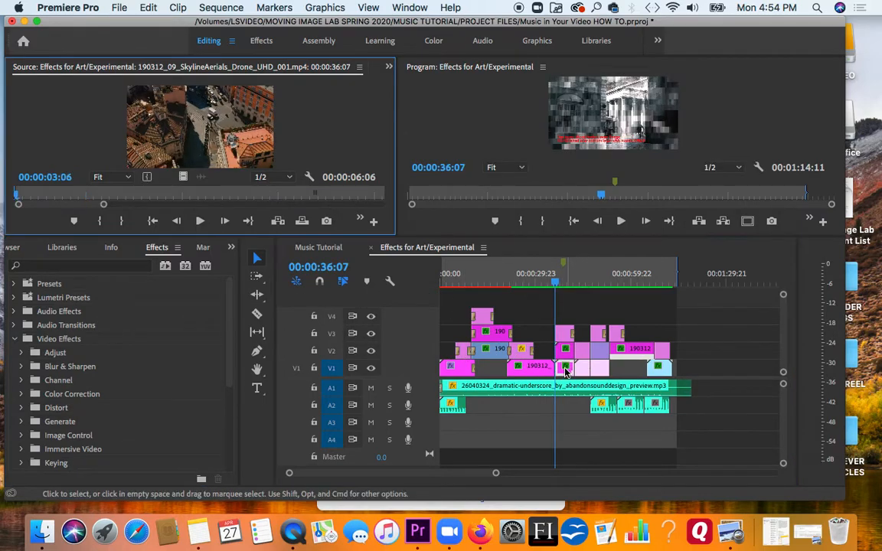
left_click(389, 67)
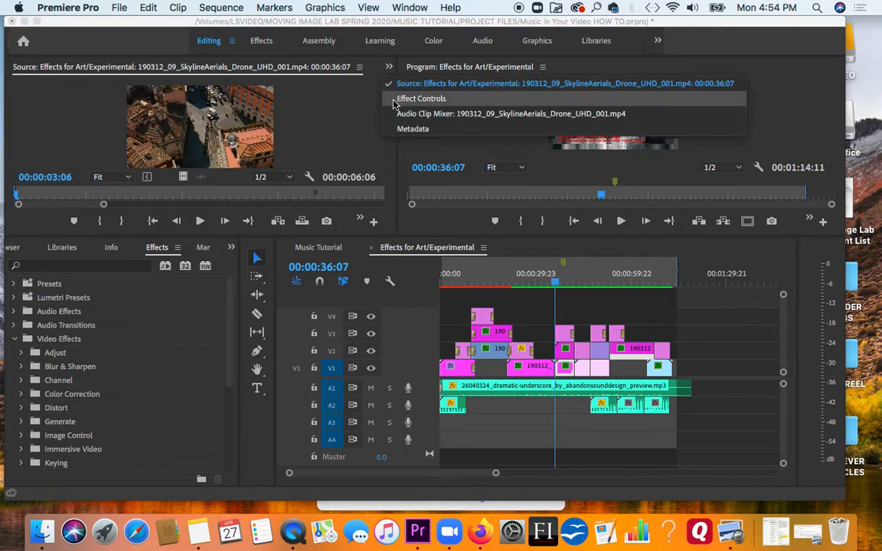
left_click(420, 99)
left_click_drag(316, 236, 315, 343)
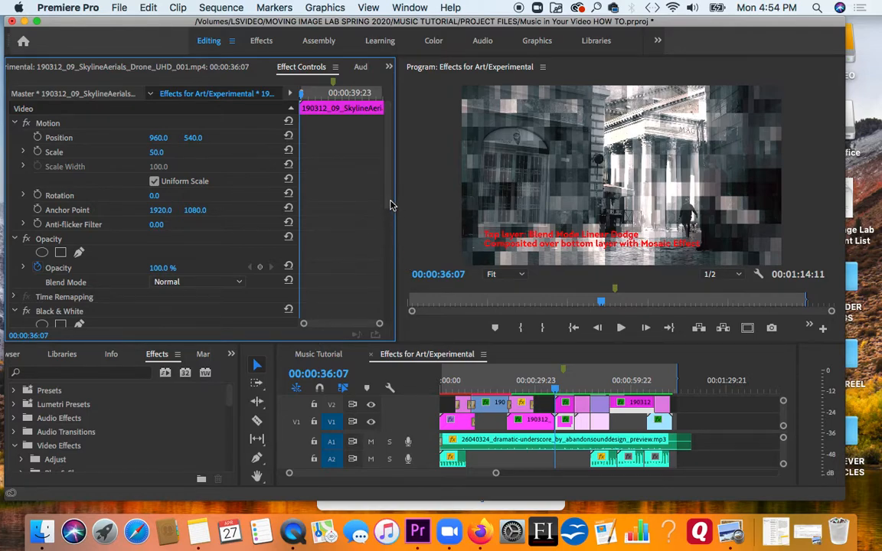
mouse_move(390, 205)
left_mouse_down()
mouse_move(389, 307)
mouse_move(389, 192)
mouse_move(390, 210)
left_mouse_up()
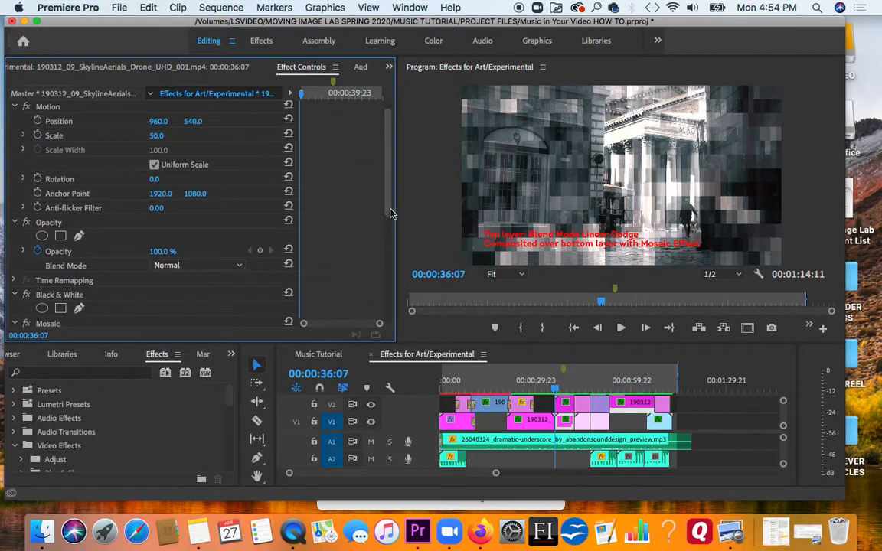
- Examine the V1 skyline drone clip's Mosaic settings, switching the effect off and back on to compare the image
double_click(566, 427)
left_click(389, 67)
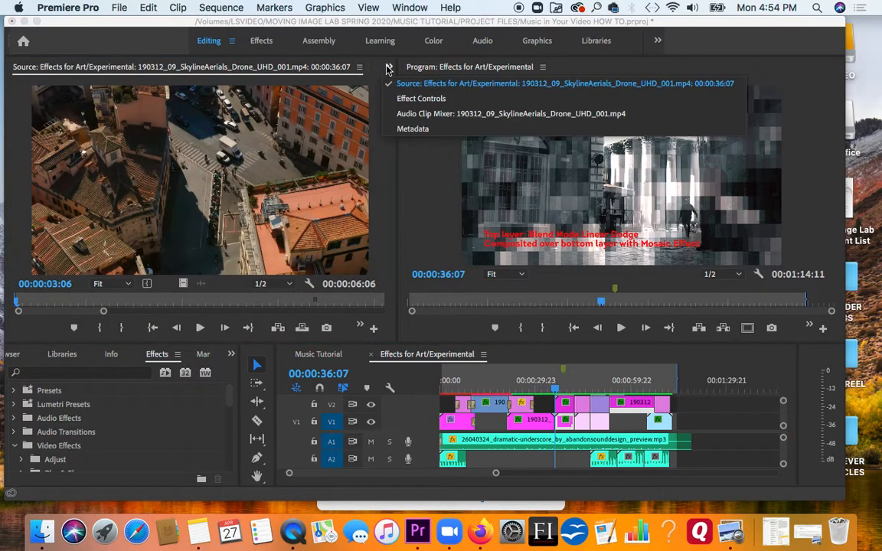
left_click(369, 92)
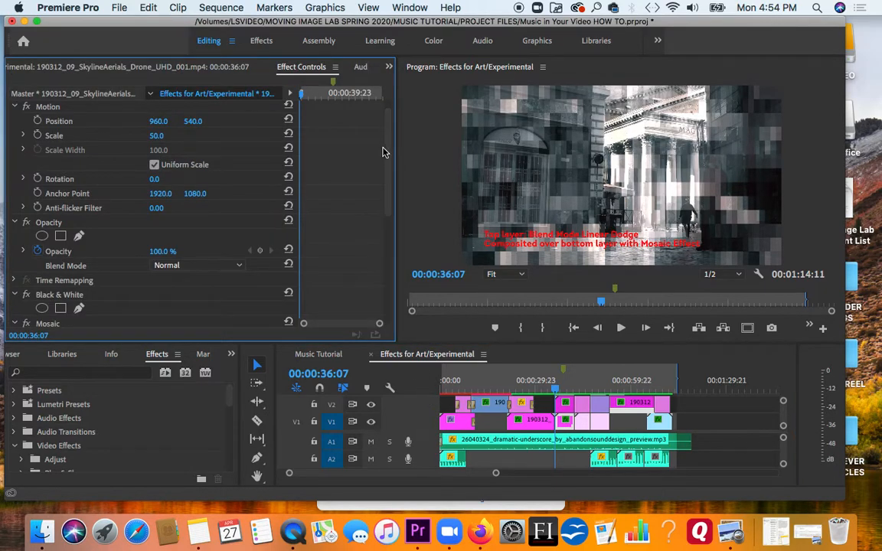
scroll(388, 177, "down", 3)
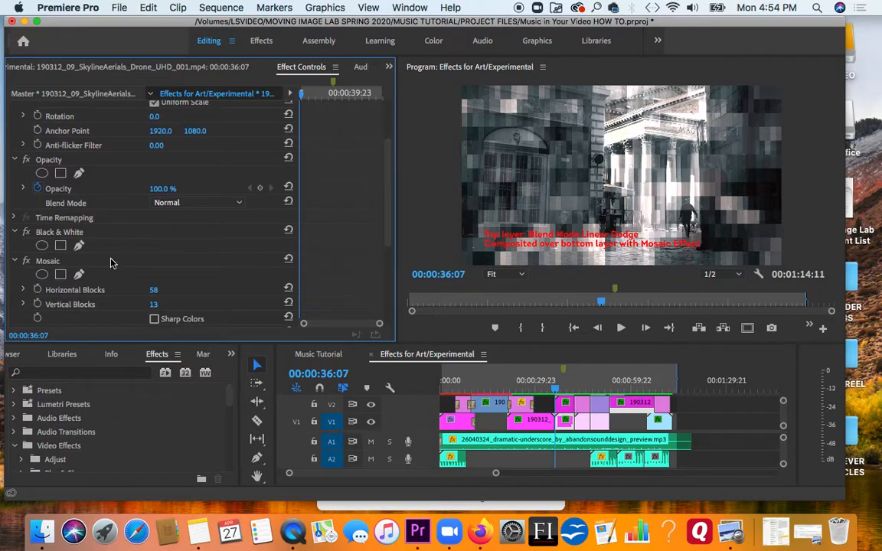
left_click(26, 261)
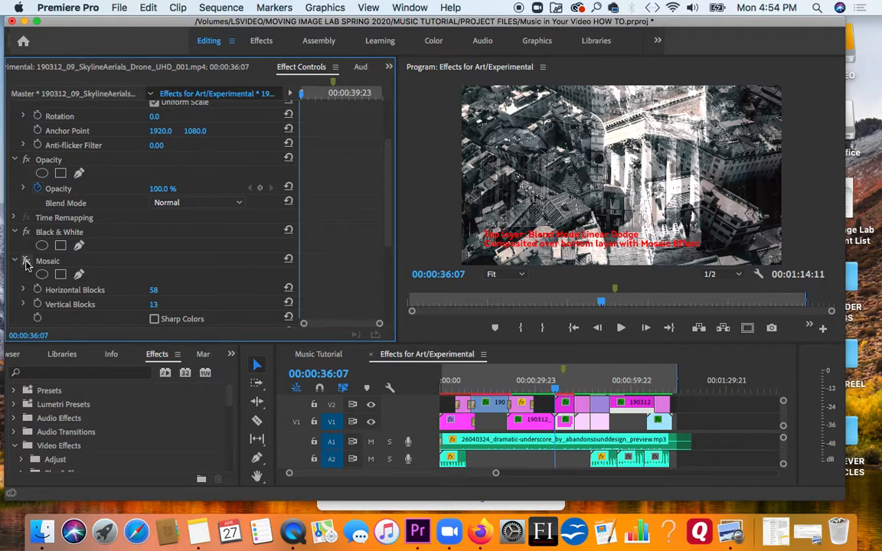
left_click(26, 261)
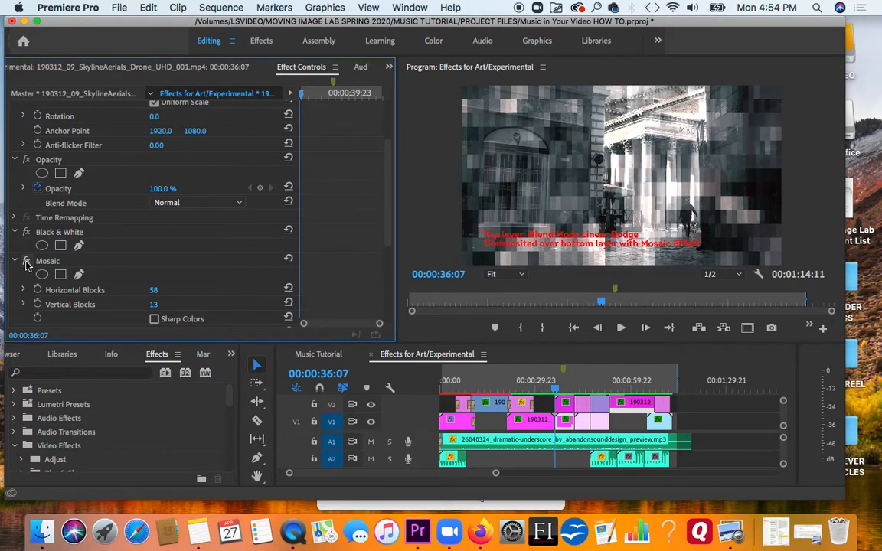
- Play the Mosaic composite in the sequence and continue playback to the mirrored head shot at 00:00:48:23
key("space")
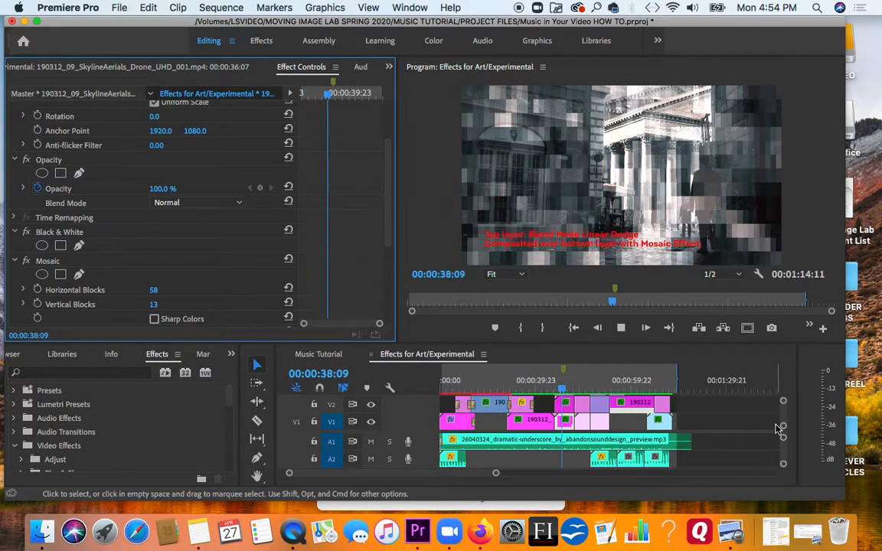
key("space")
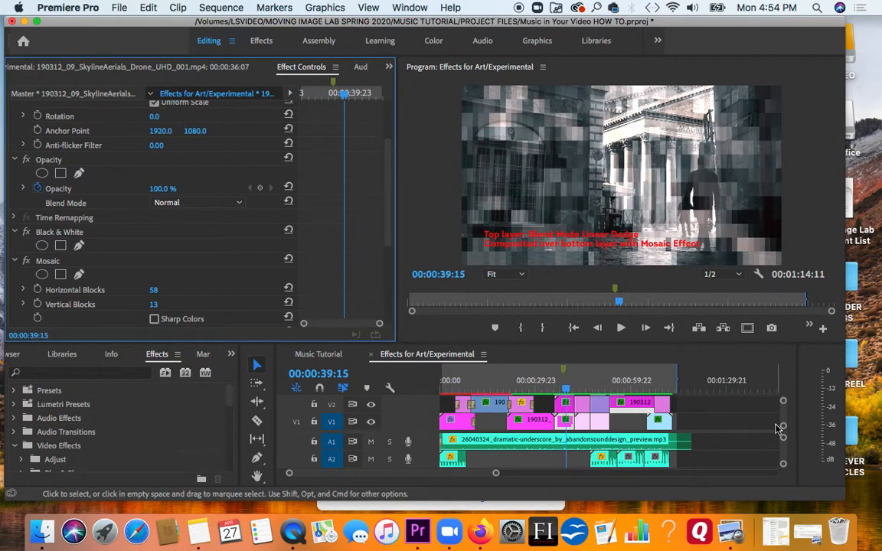
key("space")
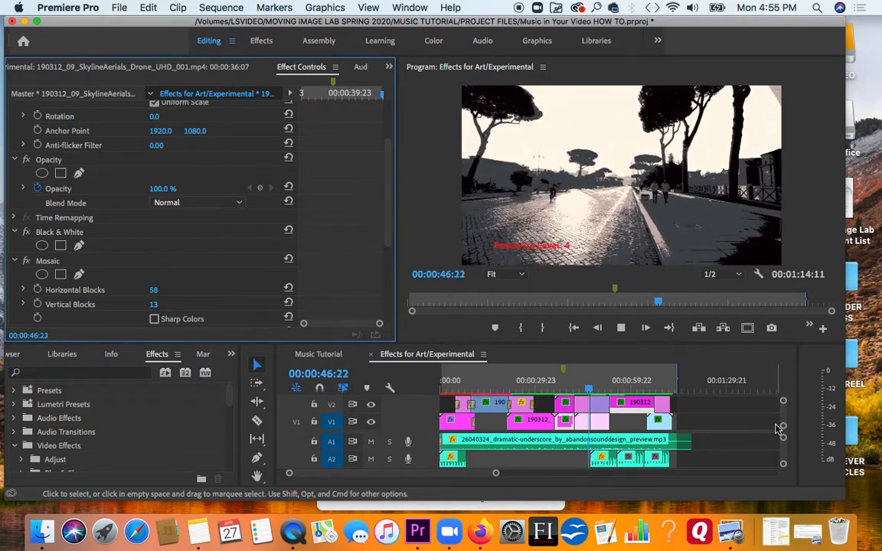
key("space")
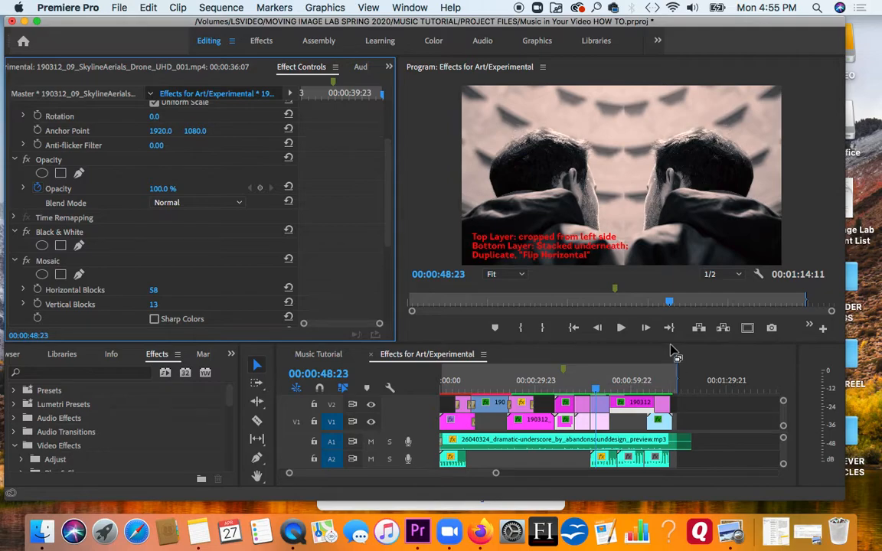
- Enlarge the timeline to show V3 and open the mirrored shot's Pantheon source clip, stepping through its original footage
left_click_drag(668, 343, 666, 314)
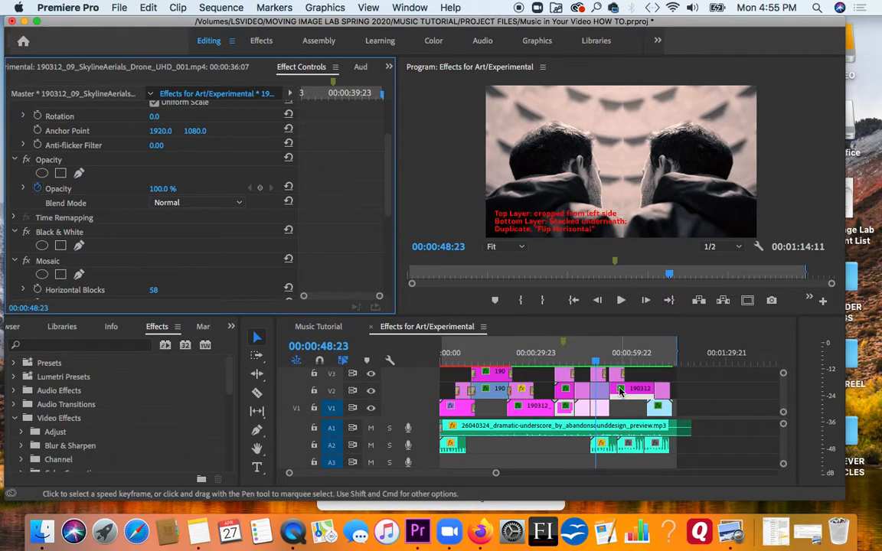
double_click(604, 392)
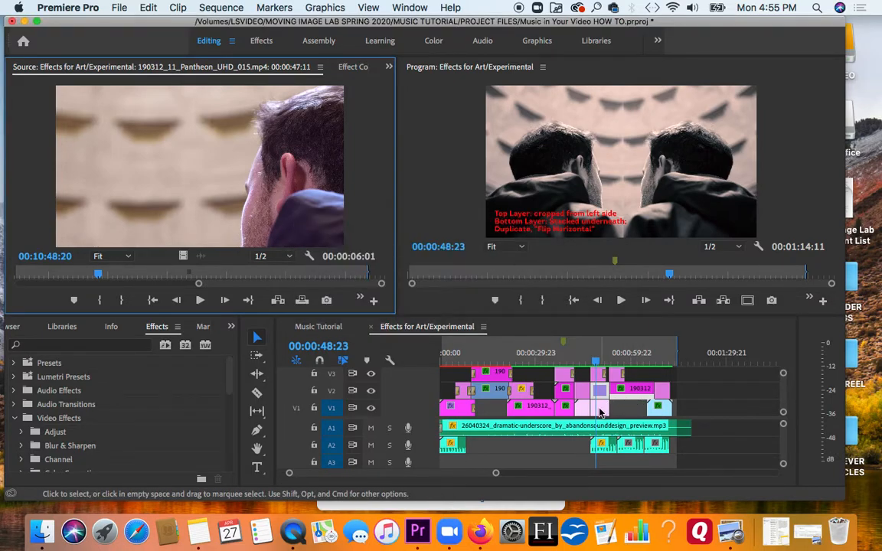
key("Right")
key("Right")
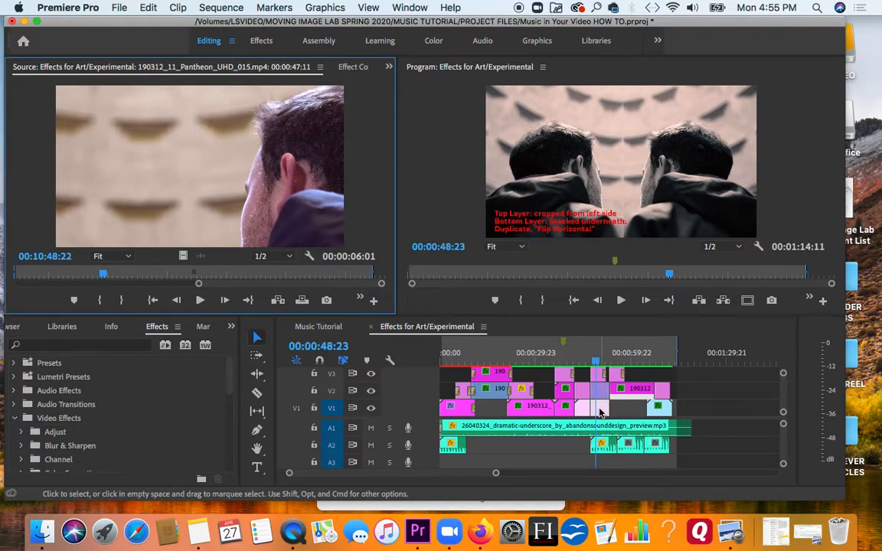
- Show the mirrored Pantheon clip's Effect Controls and select its Horizontal Flip effect for examination
left_click(389, 65)
left_click(395, 99)
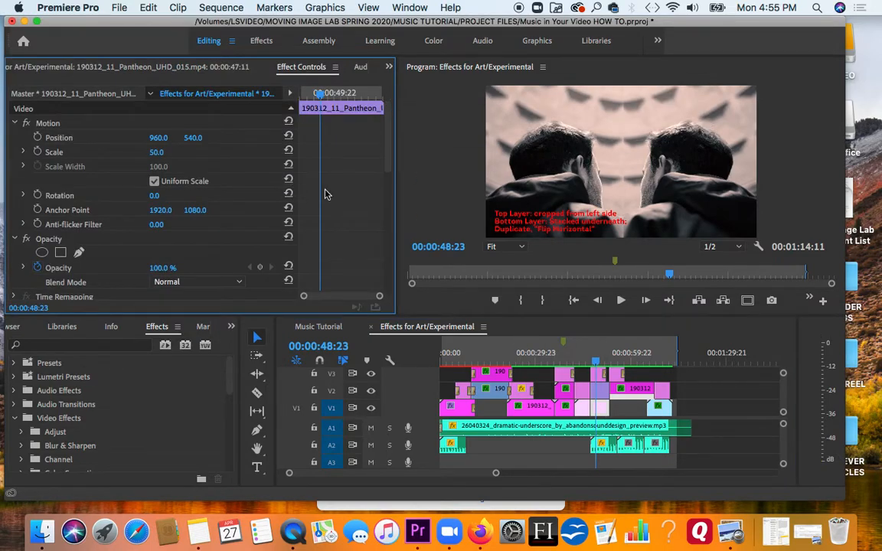
left_click_drag(387, 165, 385, 202)
left_click(54, 243)
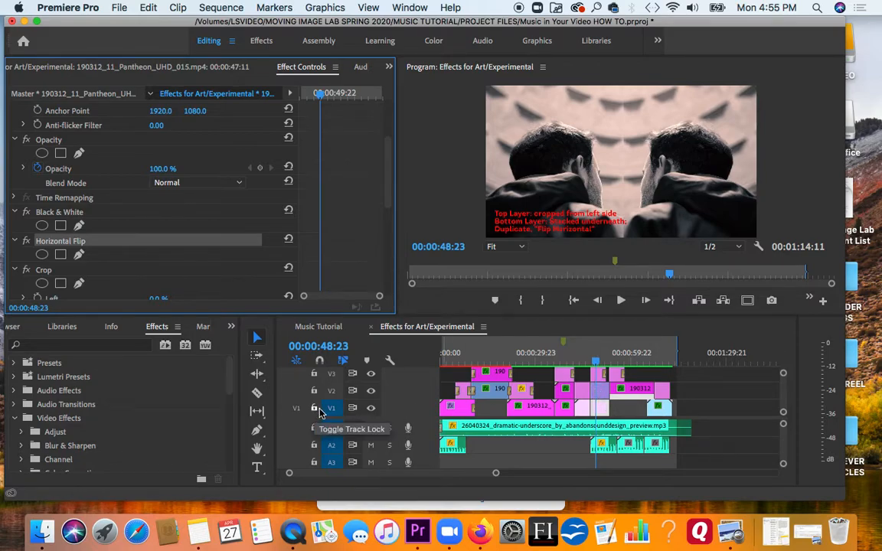
- Hide and reshow track V1 to compare the mirrored layers, and play the sequence to the Pantheon doorway clip at 00:00:57:03
left_click(368, 410)
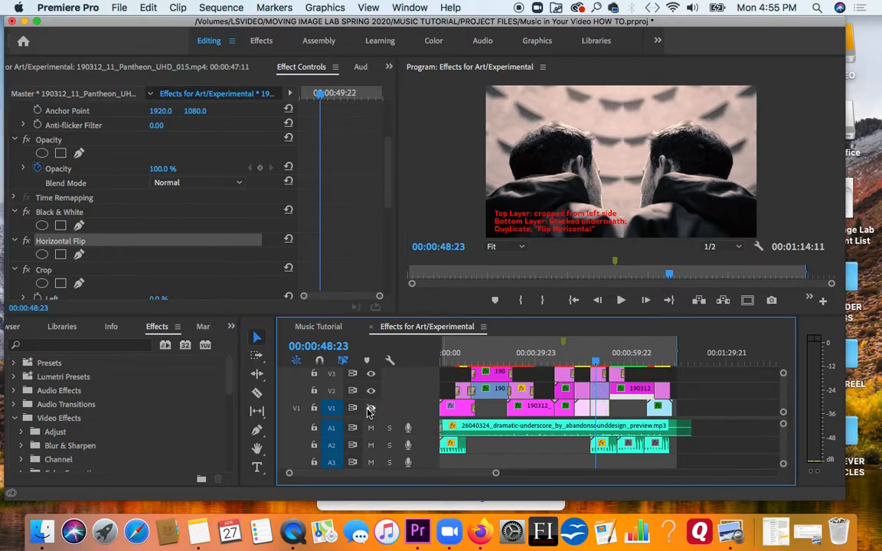
left_click(369, 411)
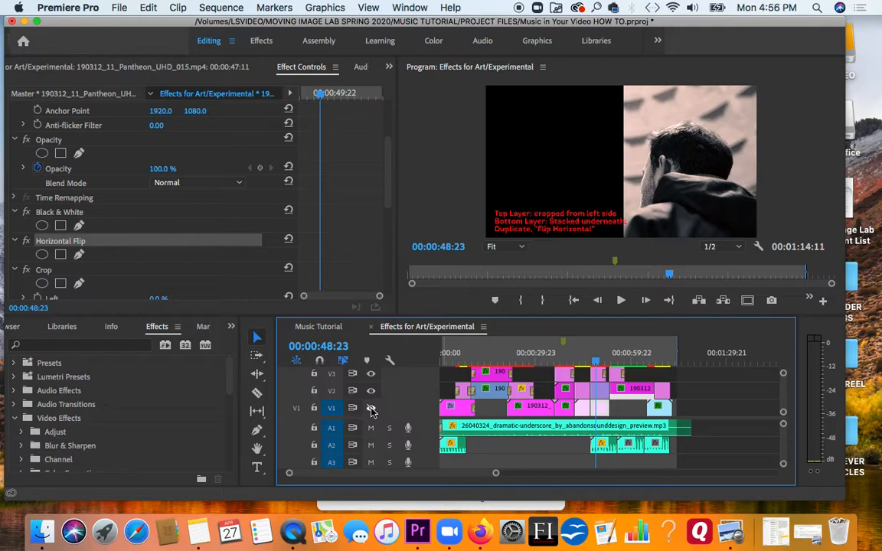
left_click(372, 410)
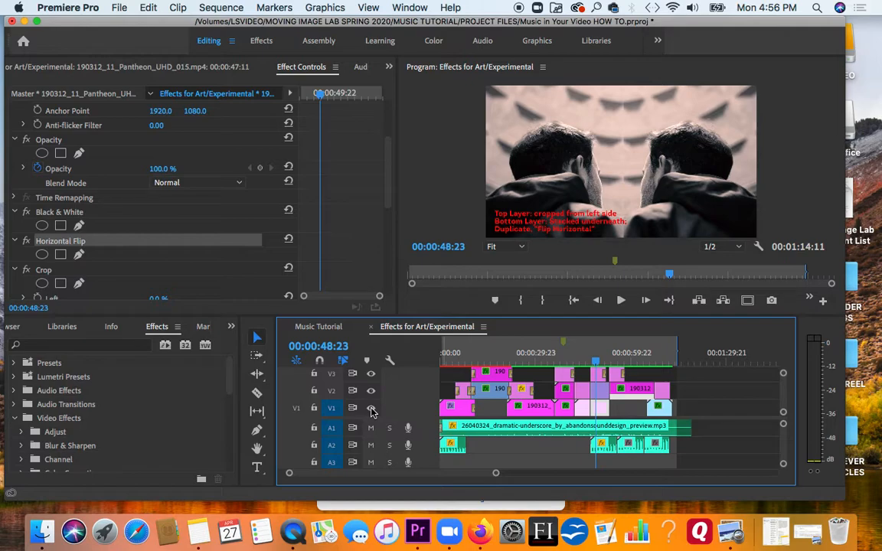
key("space")
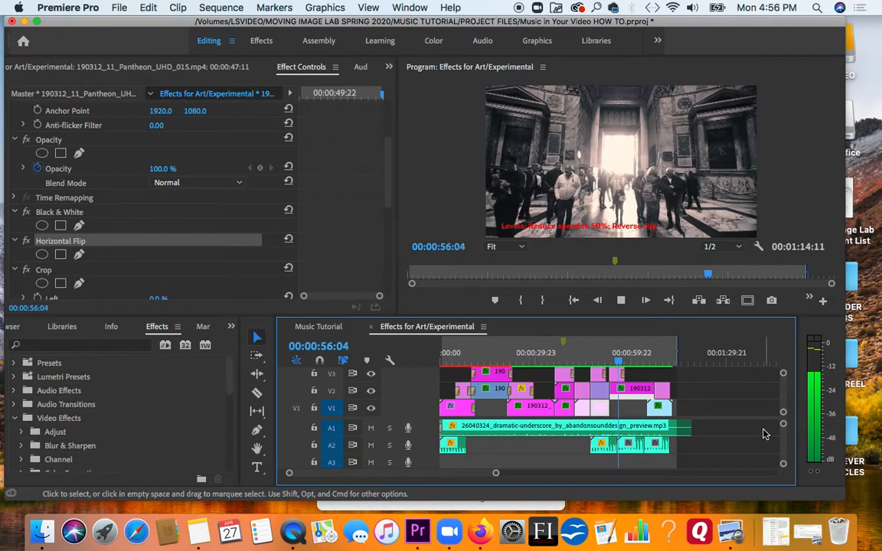
key("space")
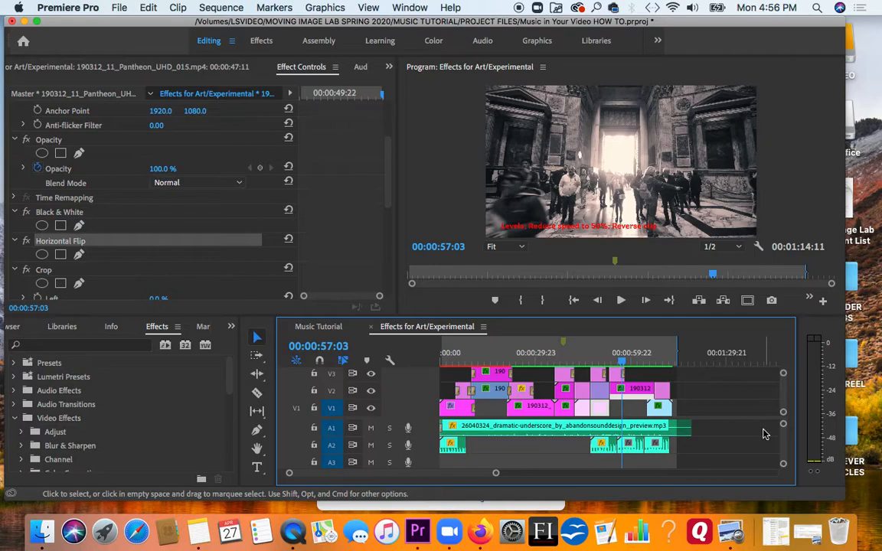
- Review the V2 Pantheon doorway clip's Speed/Duration settings, keeping 50% speed with Reverse Speed enabled
right_click(631, 392)
mouse_move(689, 504)
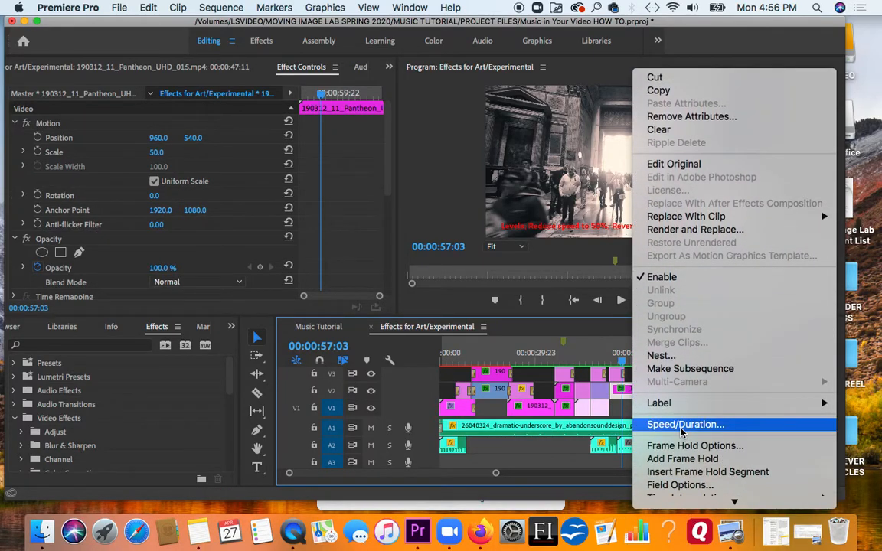
left_click(684, 424)
left_click_drag(483, 182, 400, 167)
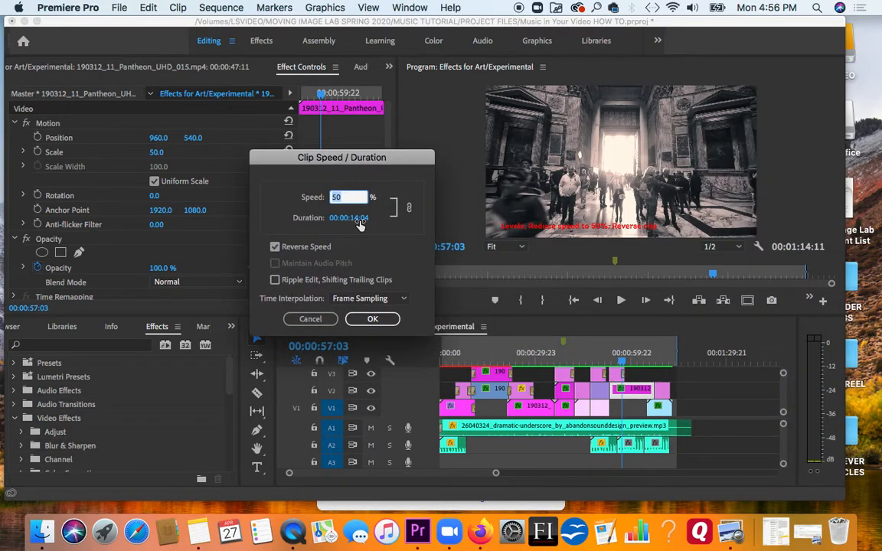
left_click(275, 251)
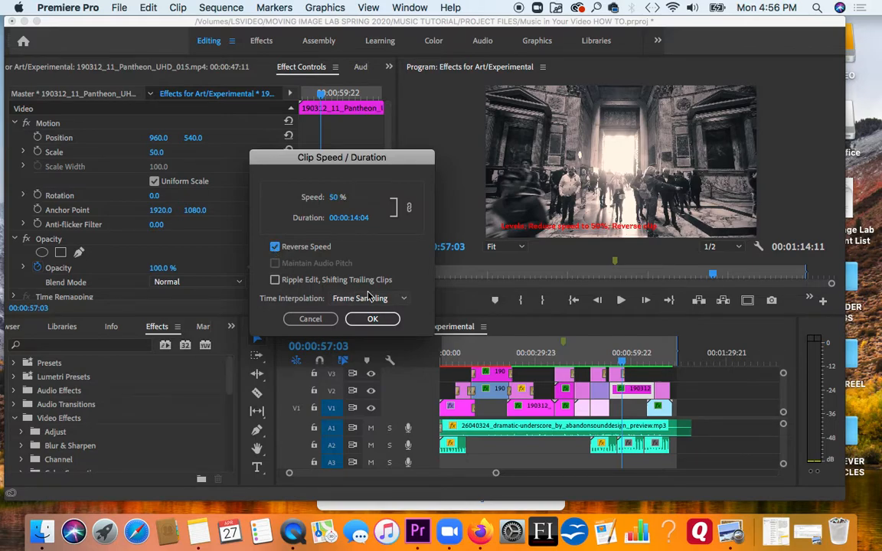
left_click(370, 319)
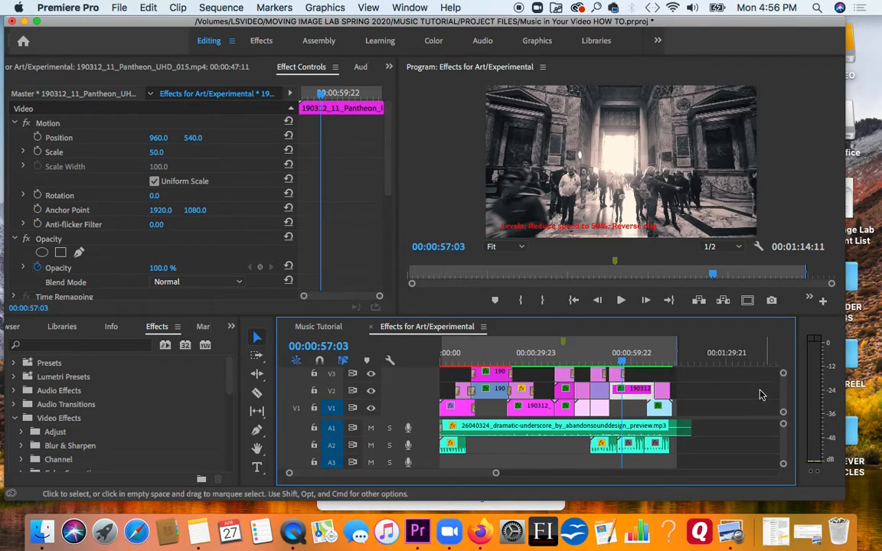
- Deselect the Pantheon doorway clip and play its reversed slow motion onward to the Echo and Replicate shot at 00:01:08:03
left_click(747, 411)
key("space")
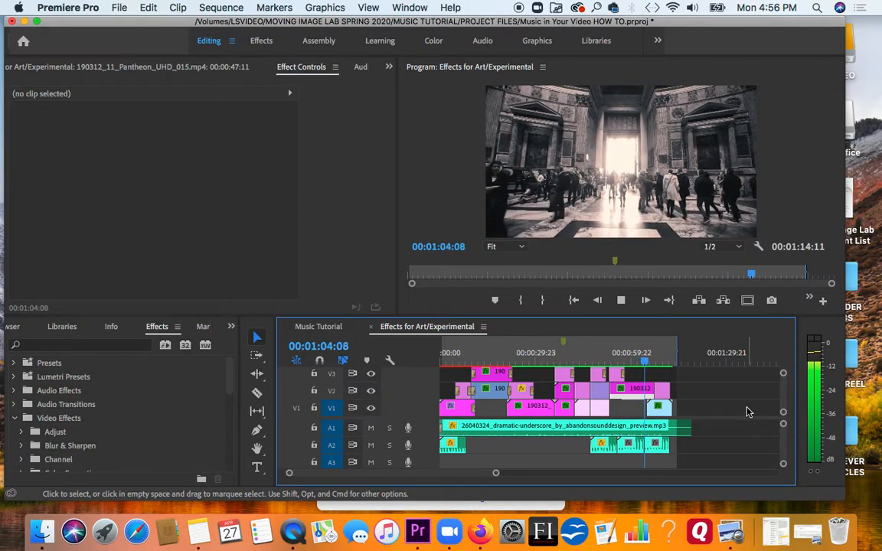
key("space")
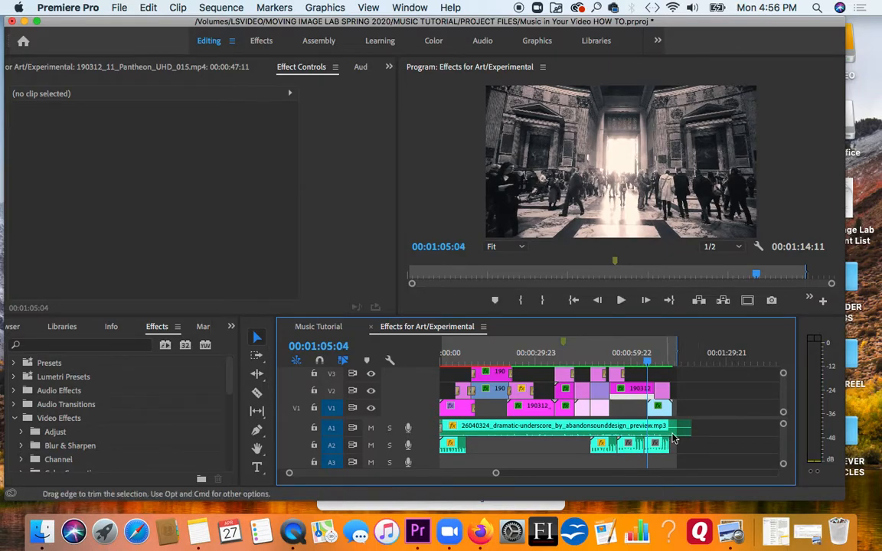
key("space")
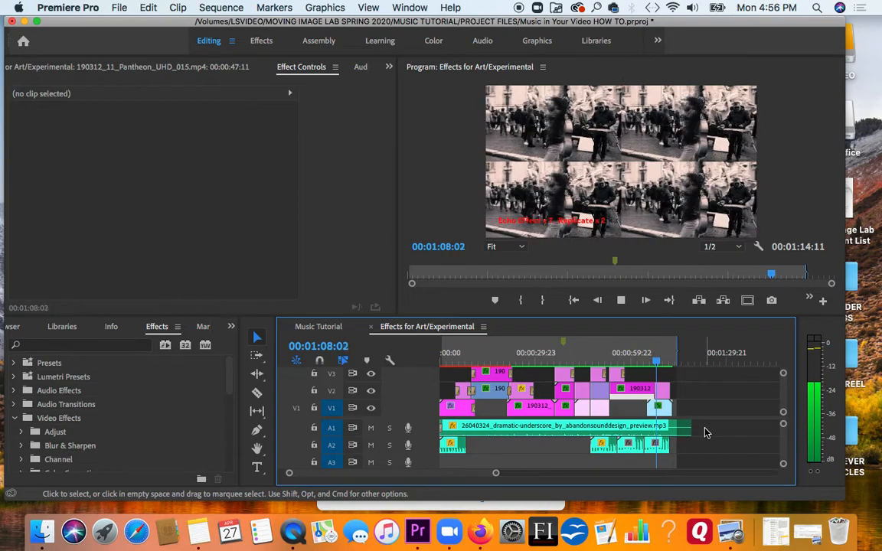
key("space")
double_click(660, 406)
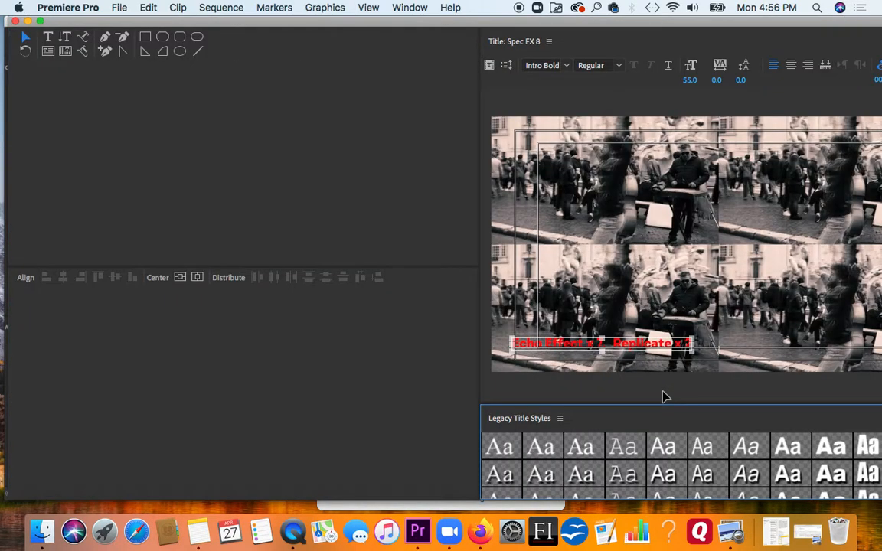
left_click_drag(476, 370, 361, 374)
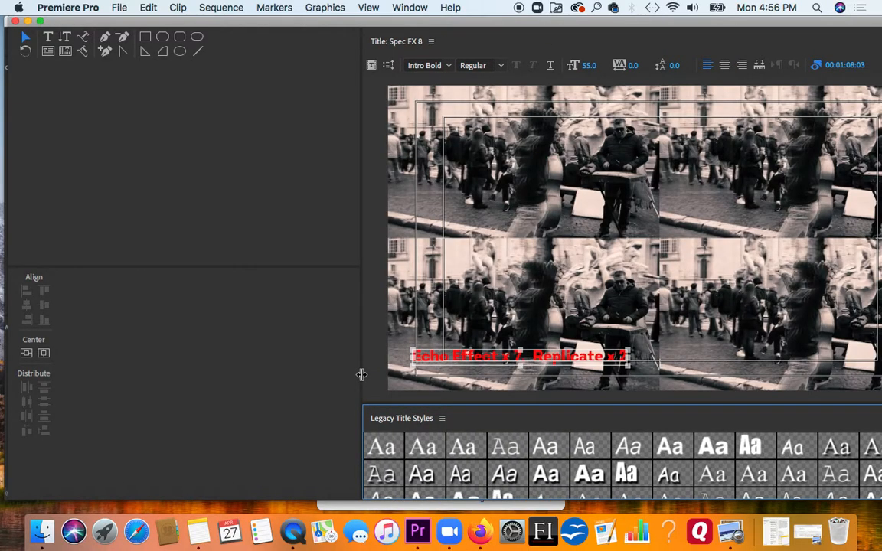
left_click(16, 21)
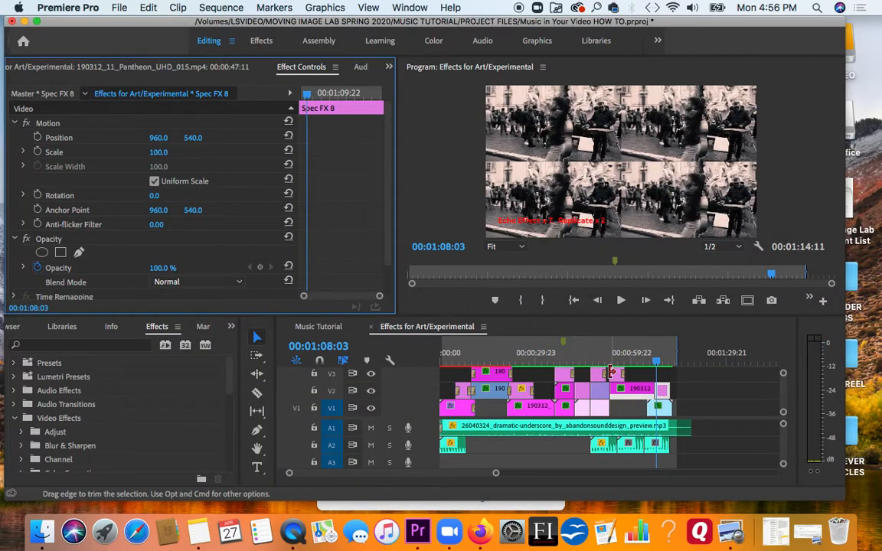
- Load the V1 PiazzaNavona clip as source footage and play the original without its effects
double_click(663, 409)
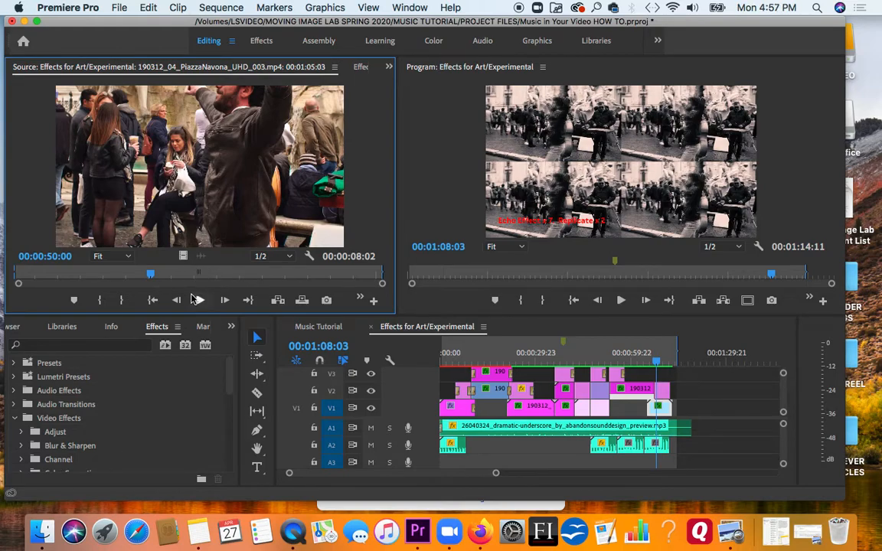
left_click(200, 300)
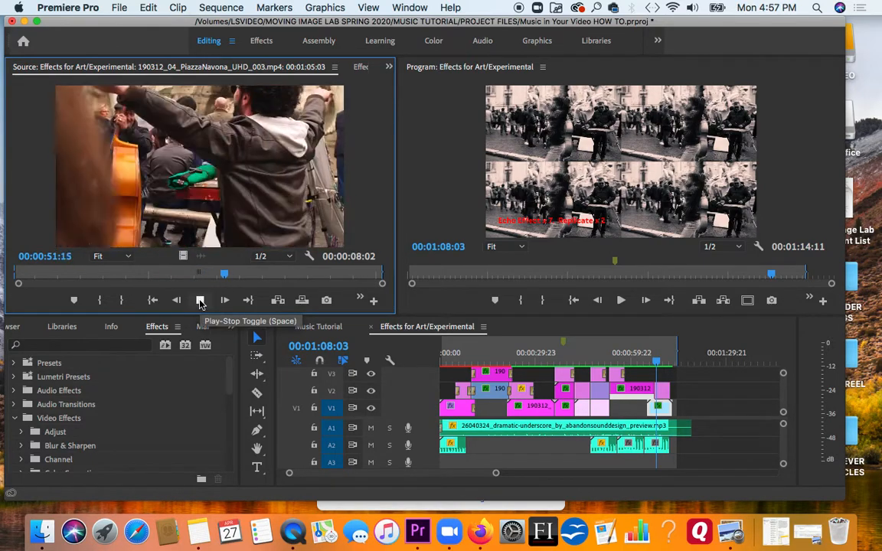
left_click(200, 300)
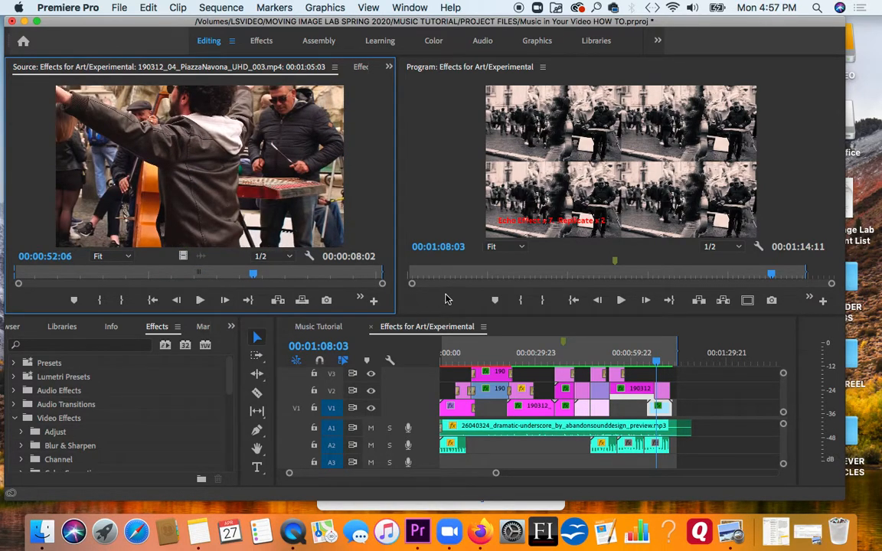
left_click(660, 408)
double_click(660, 409)
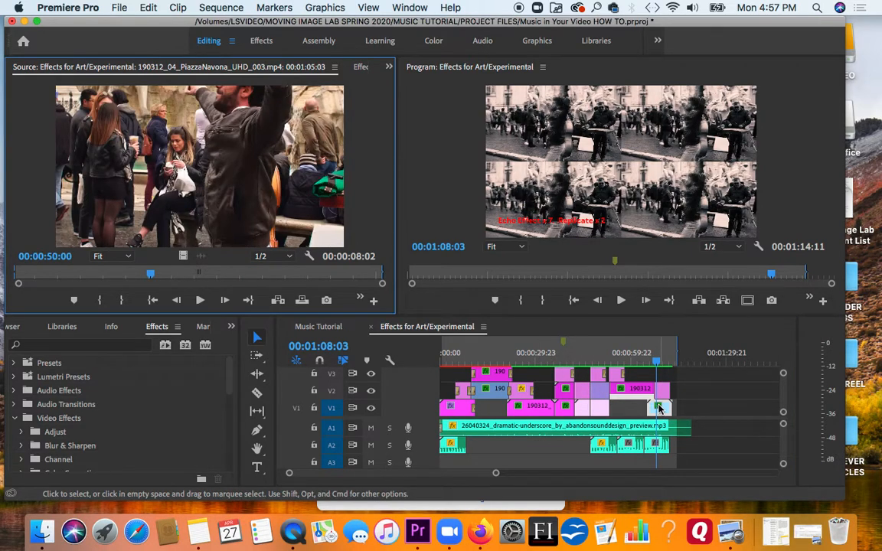
- Set the Number Of Echoes to 5 in the PiazzaNavona clip's Echo effect
left_click(358, 66)
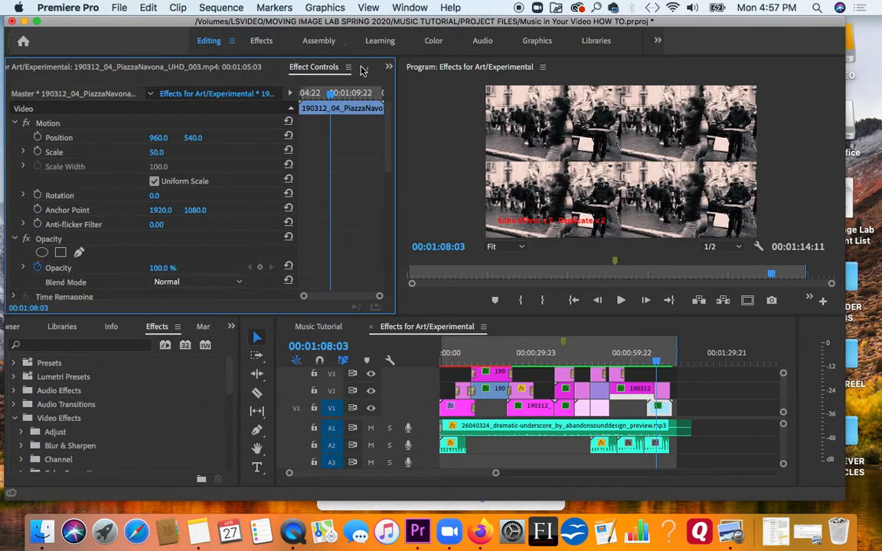
left_click_drag(386, 134, 404, 227)
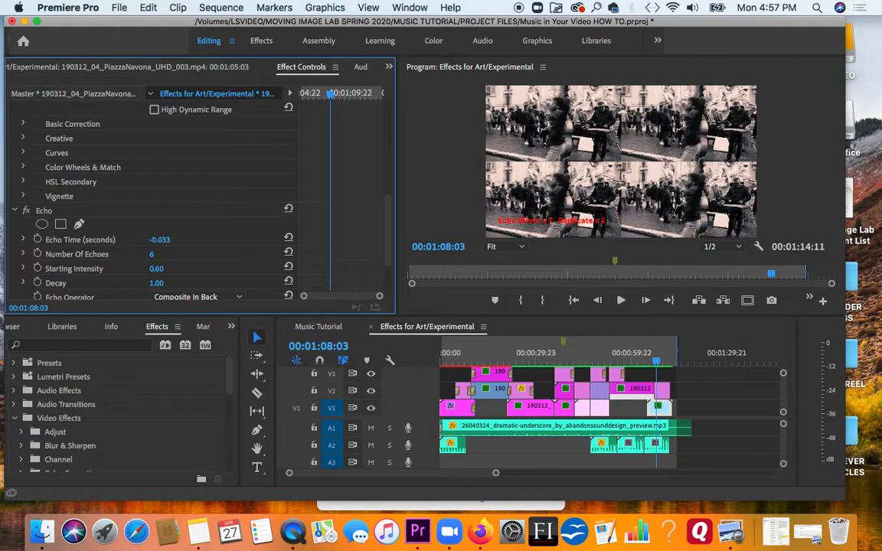
left_click(168, 254)
left_click_drag(387, 231, 390, 264)
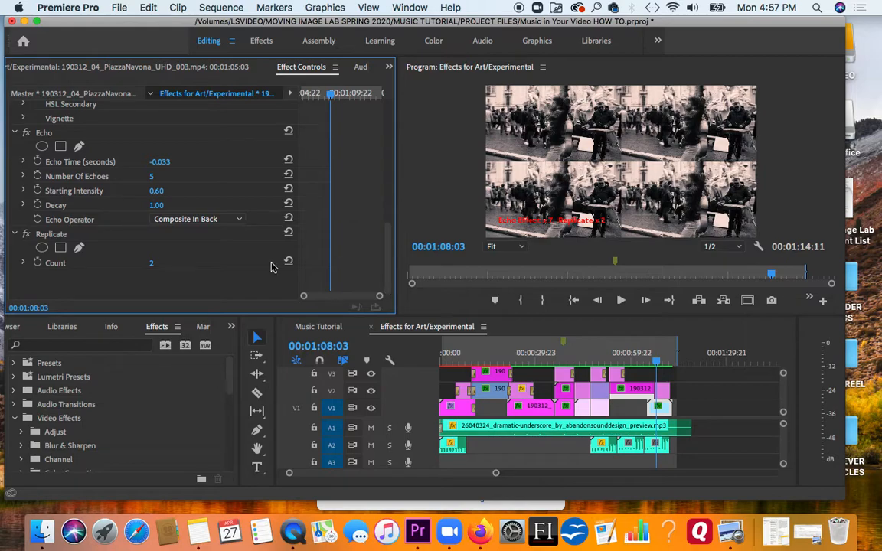
- Set the PiazzaNavona clip's Replicate count to 4 and preview the result up to 00:01:10:13
left_click(52, 239)
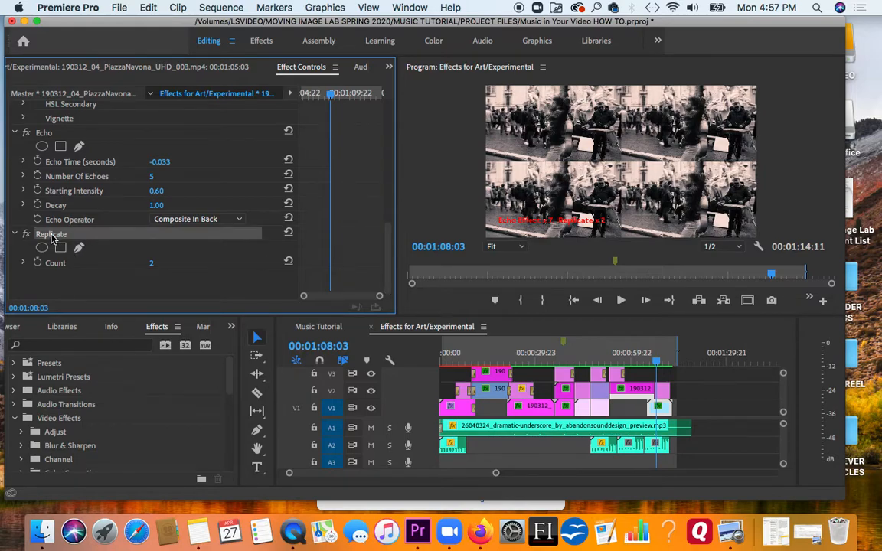
left_click(153, 263)
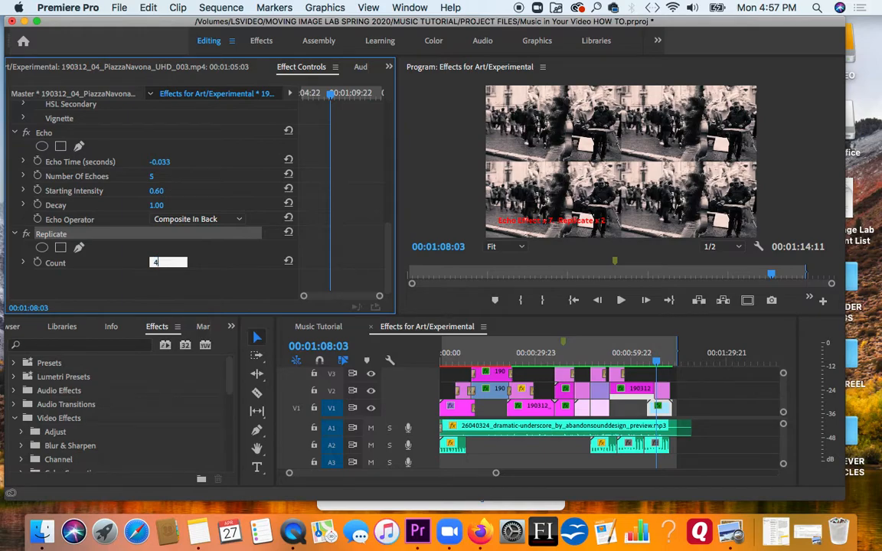
key("Return")
left_click(270, 282)
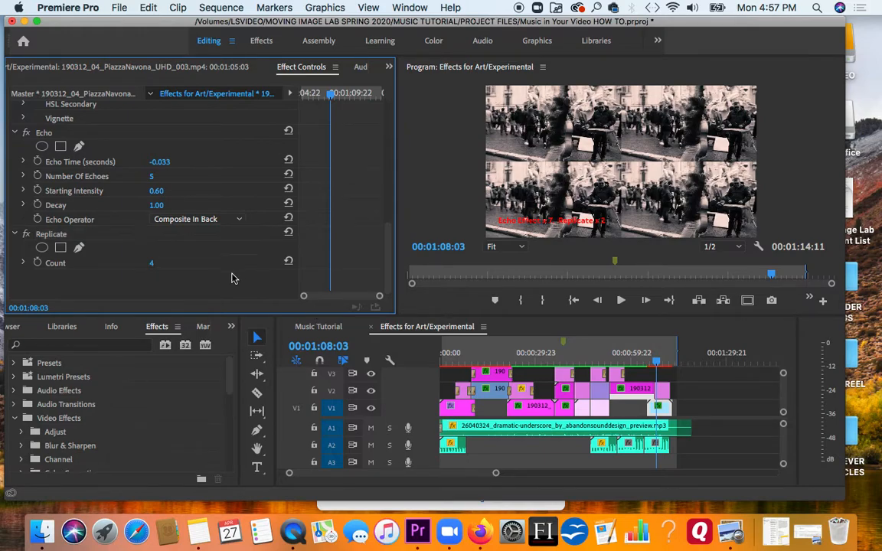
double_click(660, 411)
left_click(362, 68)
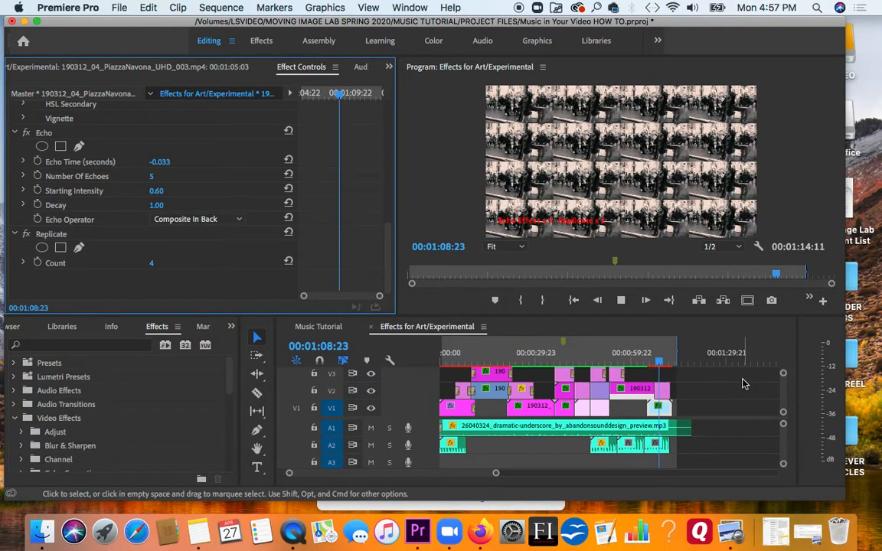
key("space")
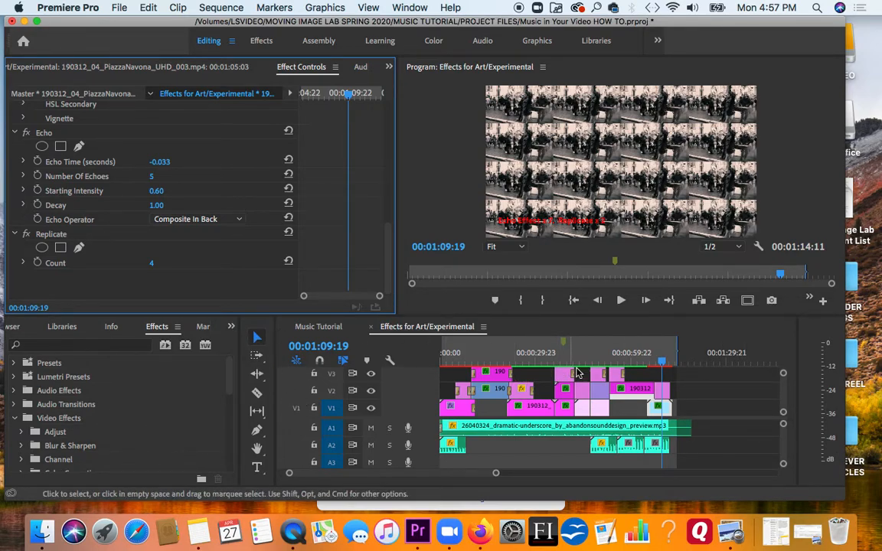
left_click_drag(662, 366, 665, 366)
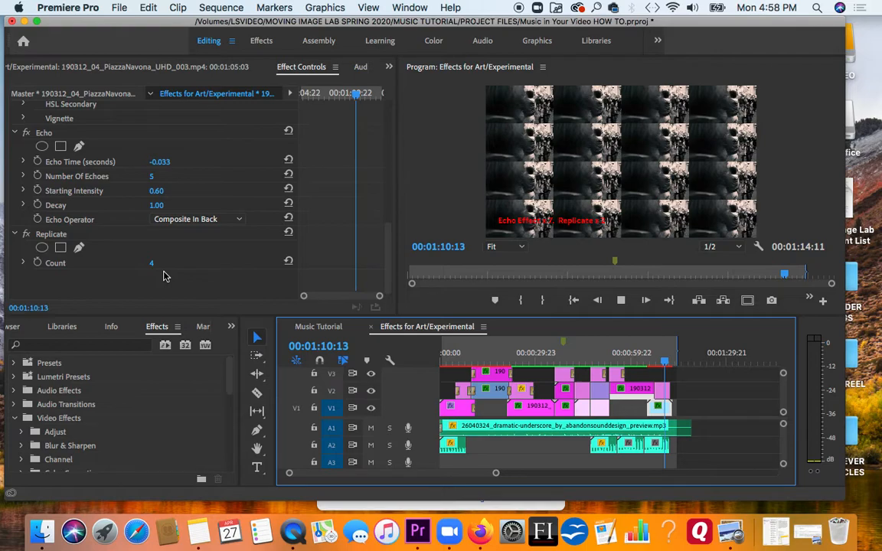
- Try Replicate counts of 16 and 3 on the PiazzaNavona clip
left_click(154, 264)
type("16")
key("Return")
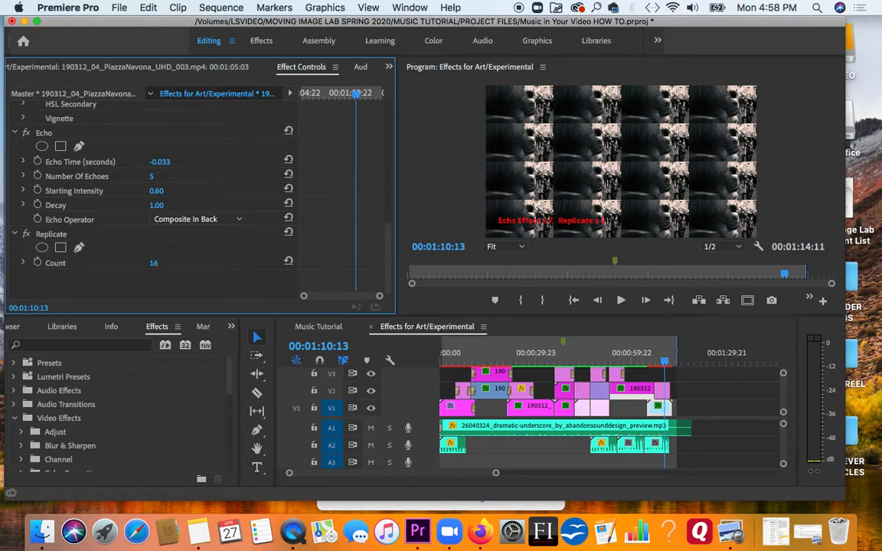
left_click(156, 262)
type("3")
key("Return")
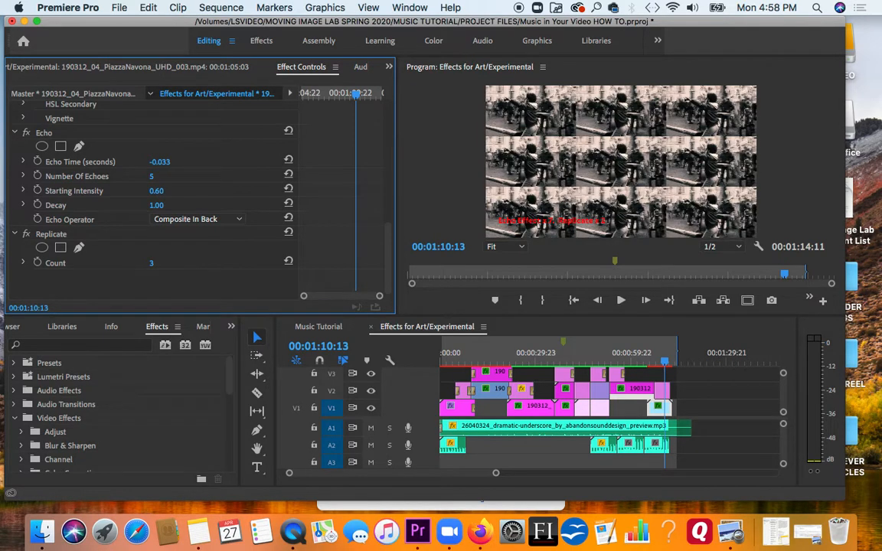
- Set the PiazzaNavona clip's Replicate count back to 4 and play the sequence from 00:01:10:13
left_click(168, 262)
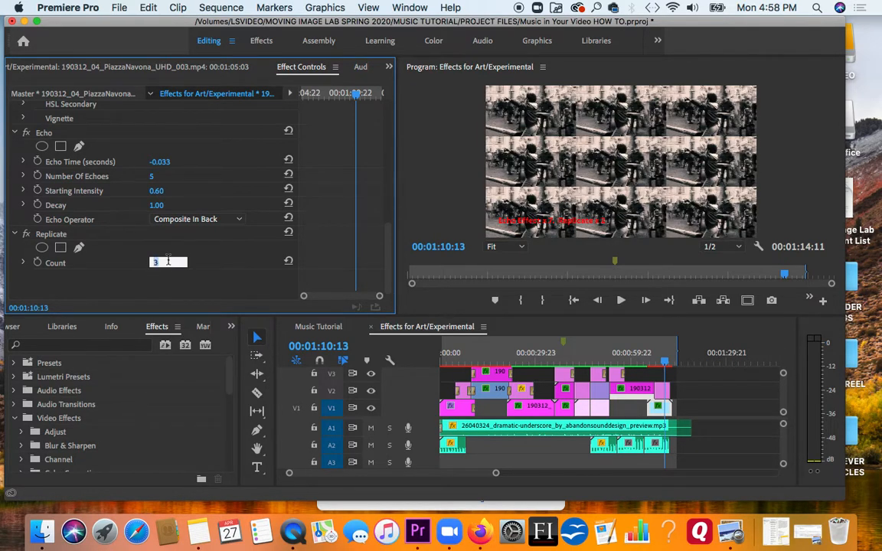
type("4")
key("Return")
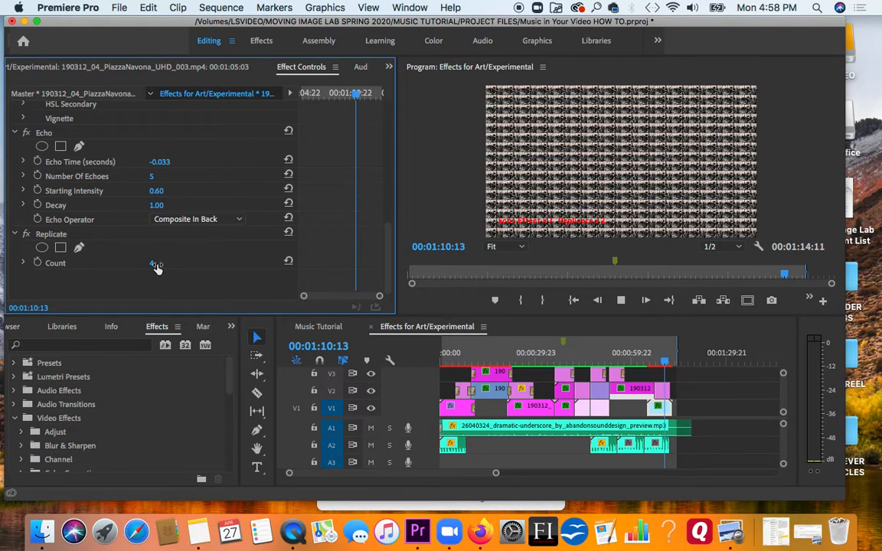
left_click(169, 262)
key("space")
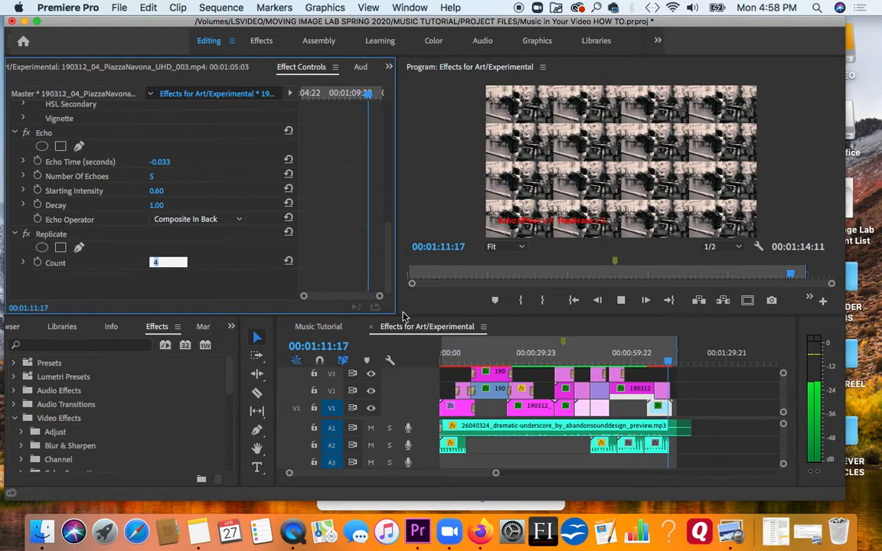
- Deselect the clip, stop playback at 00:01:12:21, and extend the sequence's Out point past the end of the music
left_click(720, 429)
key("space")
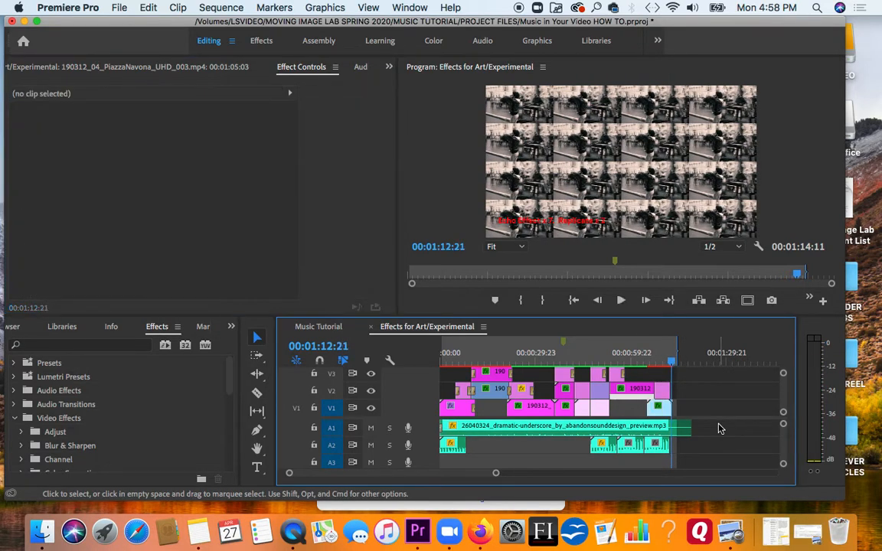
left_click_drag(676, 353, 695, 352)
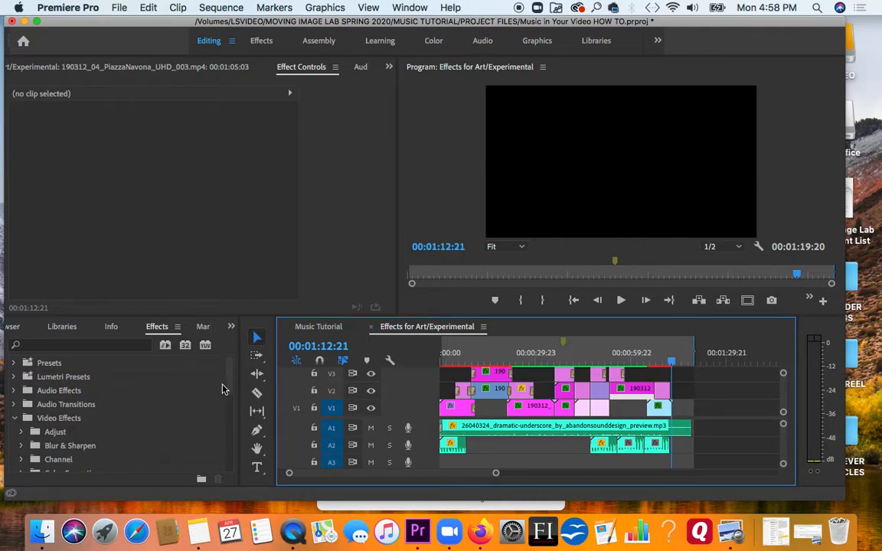
- Point out the Video Effects categories by selecting the Adjust folder
left_click(204, 330)
left_click(30, 419)
left_click(34, 433)
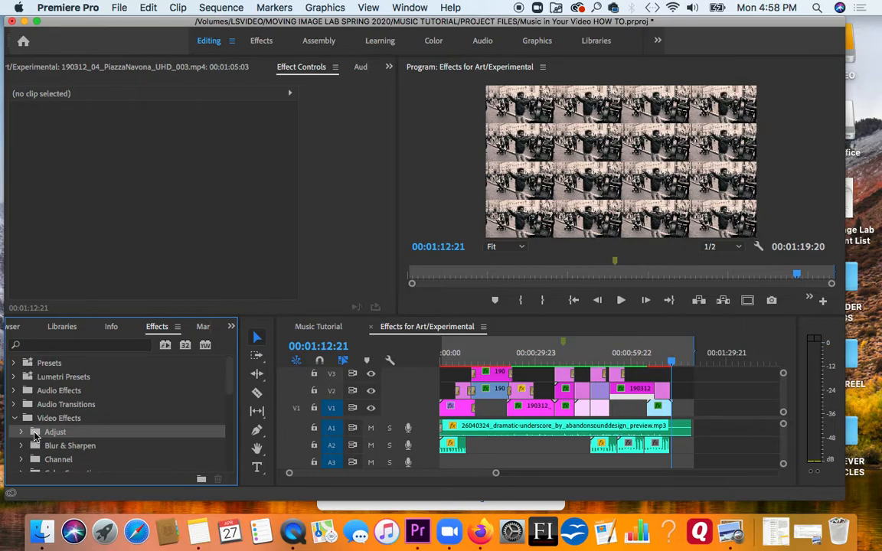
- Go to 00:01:04:06 and examine the V2 Pantheon doorway clip's Opacity and Blend Mode settings
left_click(643, 357)
double_click(634, 392)
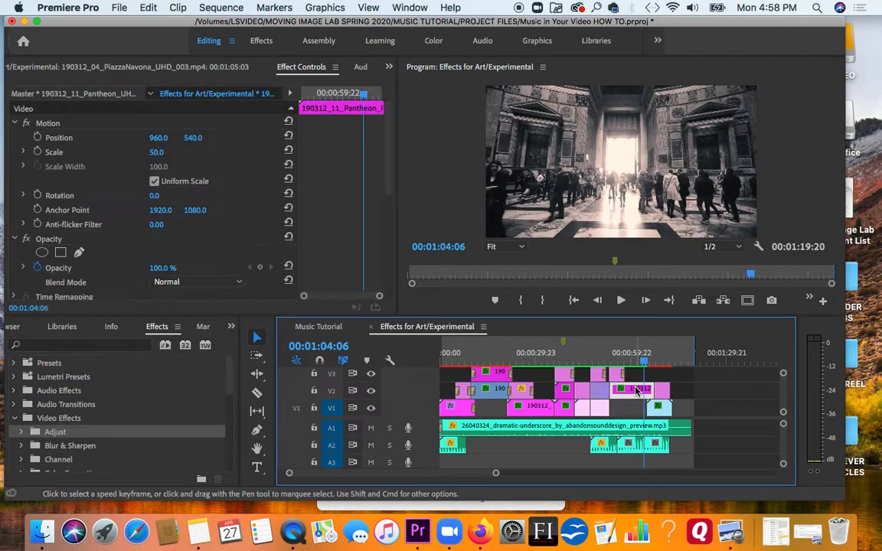
left_click(388, 67)
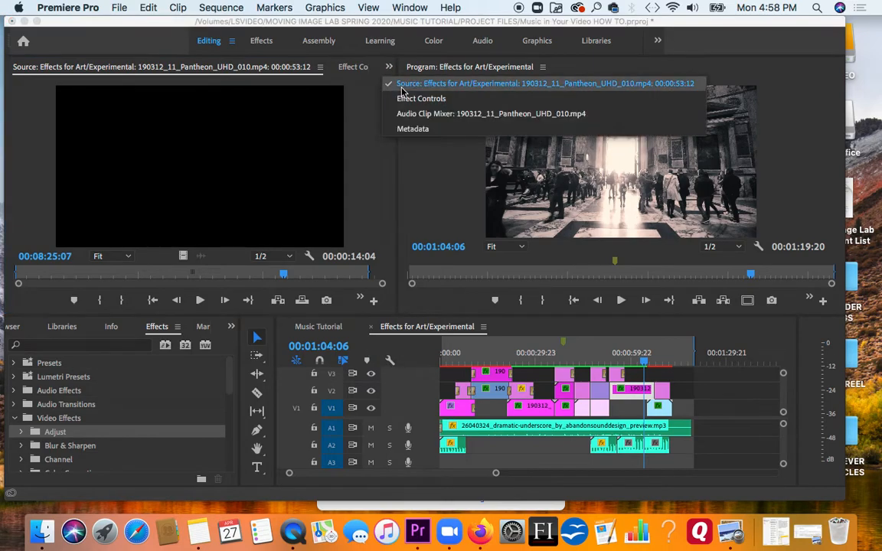
left_click(396, 99)
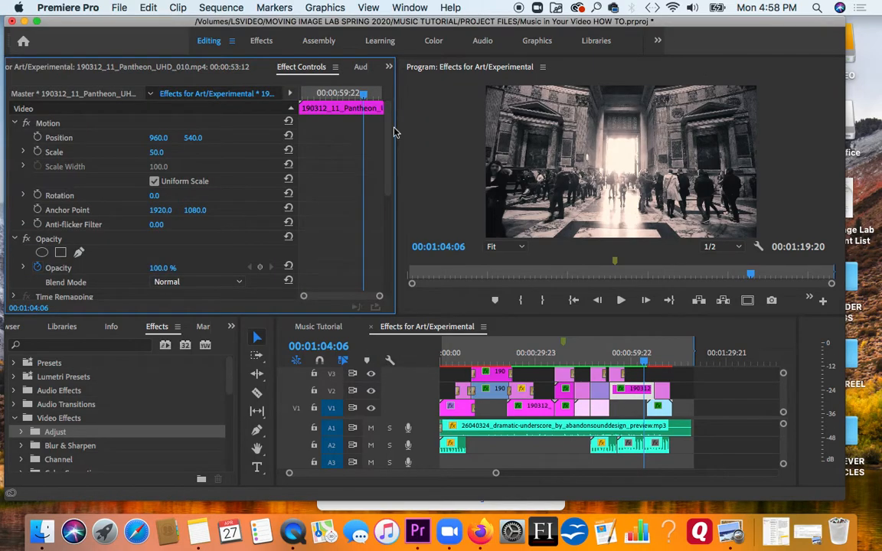
scroll(288, 213, "down", 3)
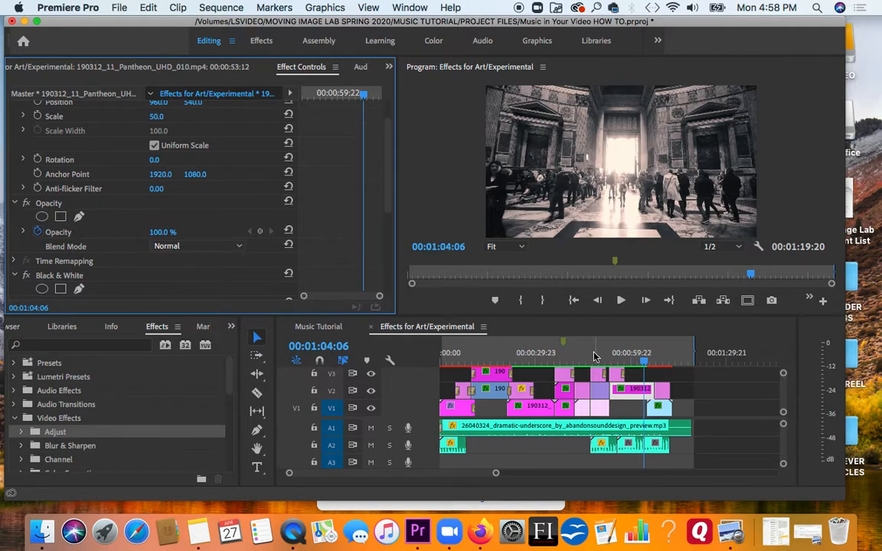
- Select the V2 mirrored Pantheon clip at 00:00:48:06 and set its blend mode to Soft Light
left_click(593, 354)
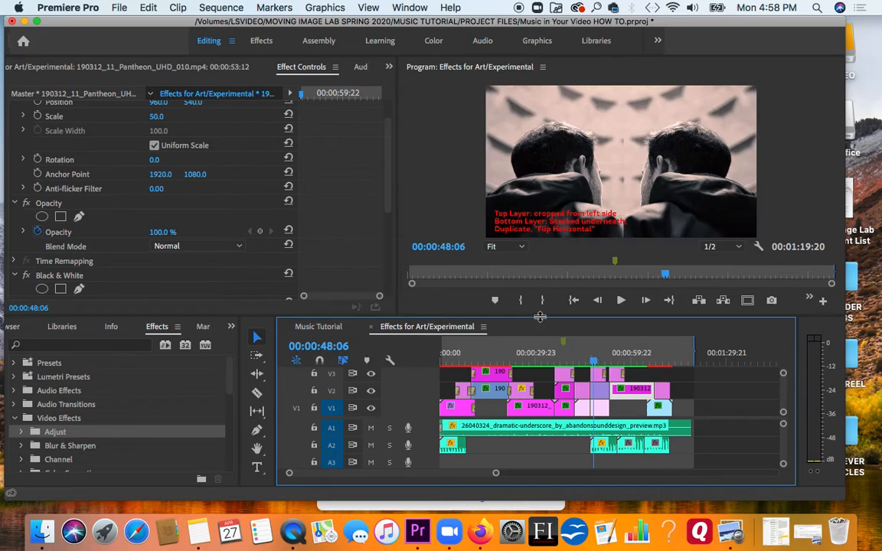
left_click(599, 394)
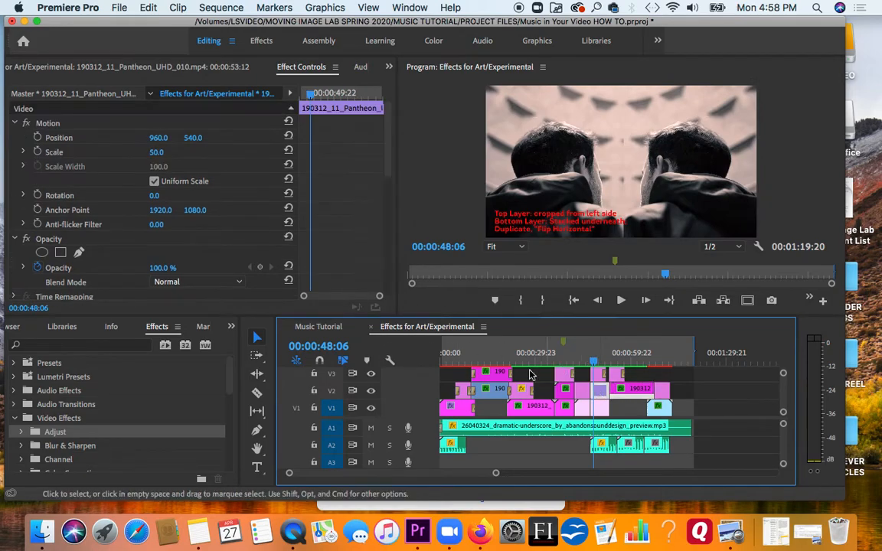
left_click(239, 284)
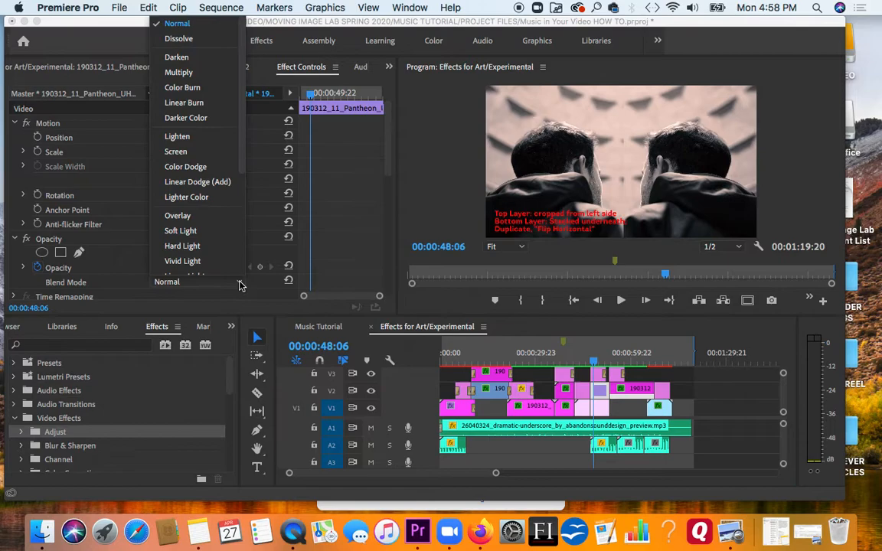
left_click(219, 230)
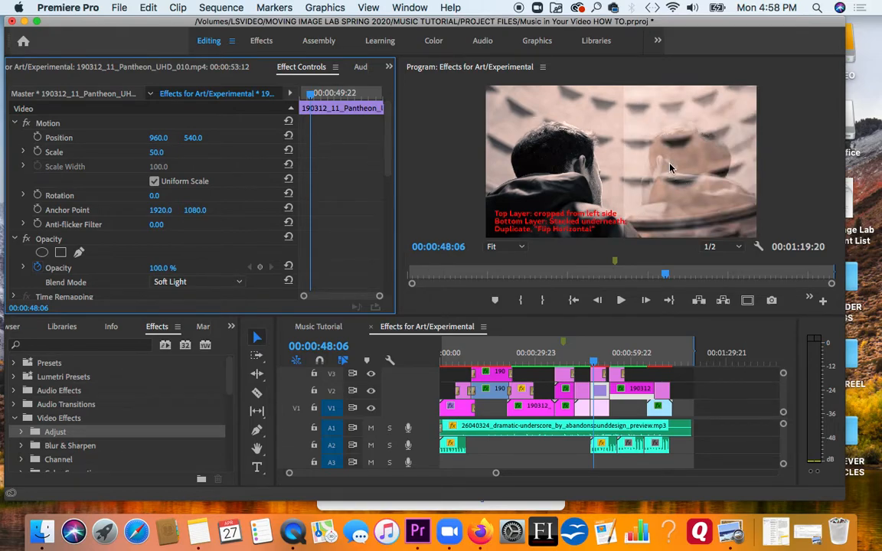
- Try the Multiply blend mode on the V2 mirrored Pantheon clip
left_click(240, 283)
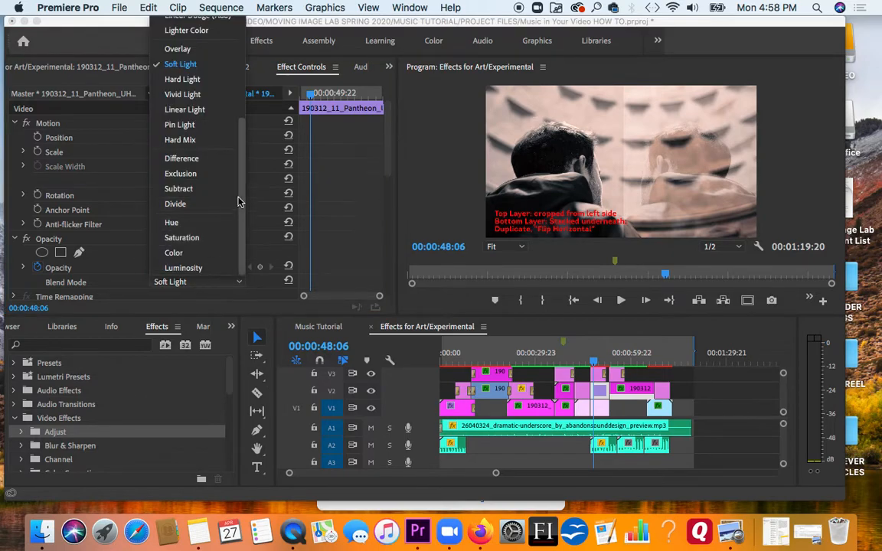
left_click_drag(238, 196, 243, 115)
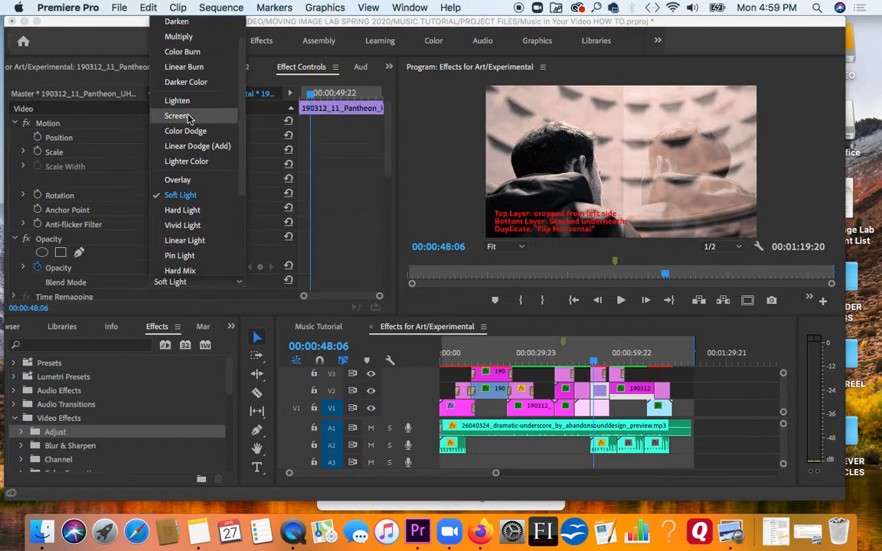
left_click(184, 36)
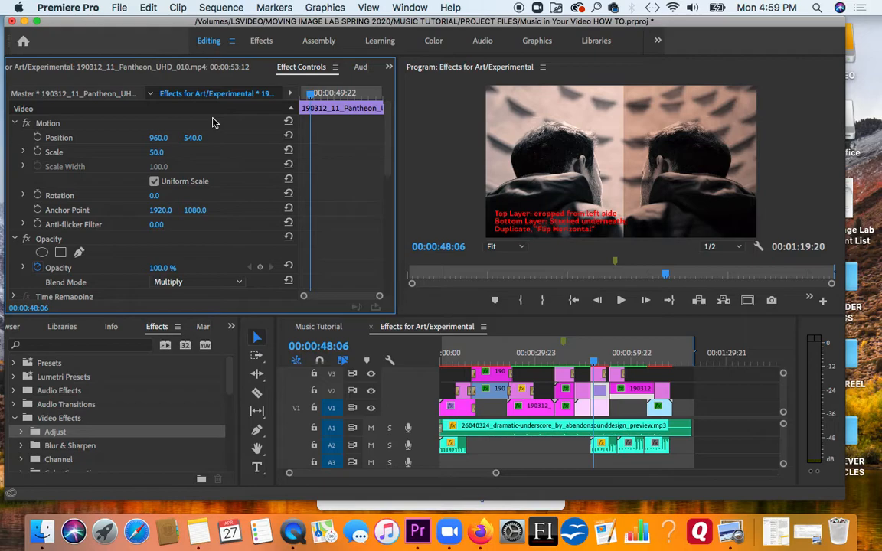
- Try the Overlay blend mode on the V2 mirrored Pantheon clip and return its blend mode to Normal
left_click(239, 283)
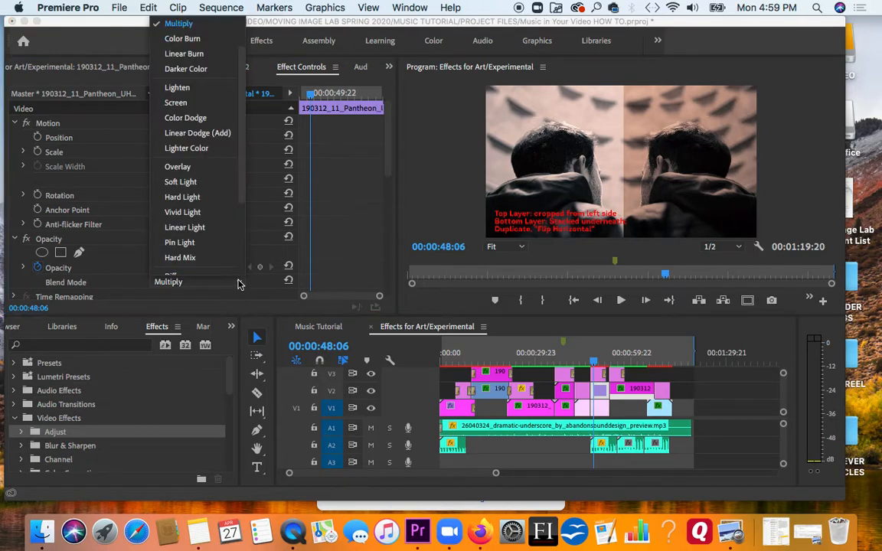
left_click(218, 168)
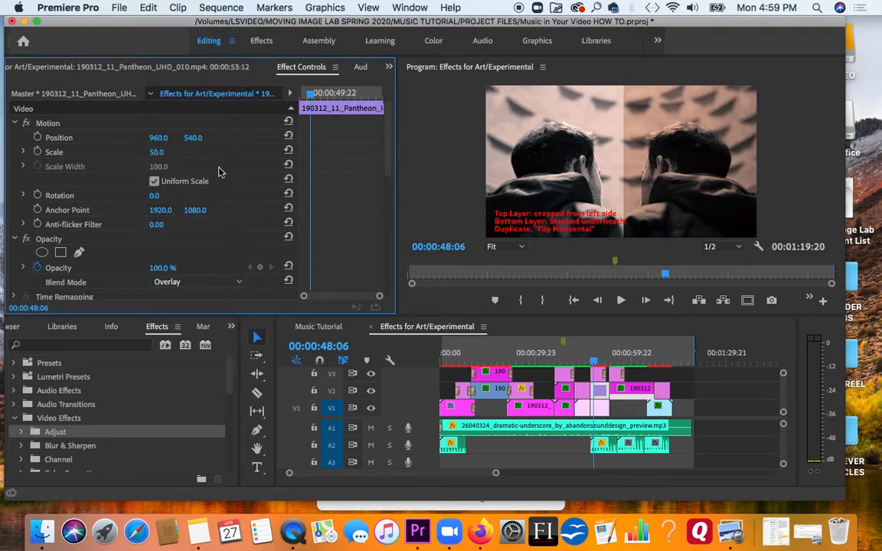
left_click(239, 282)
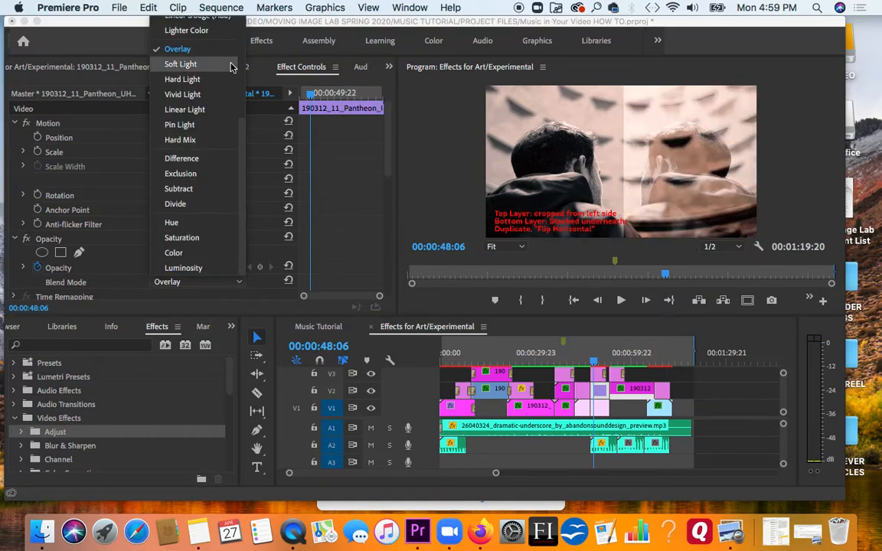
left_click_drag(242, 124, 232, 12)
left_click(181, 23)
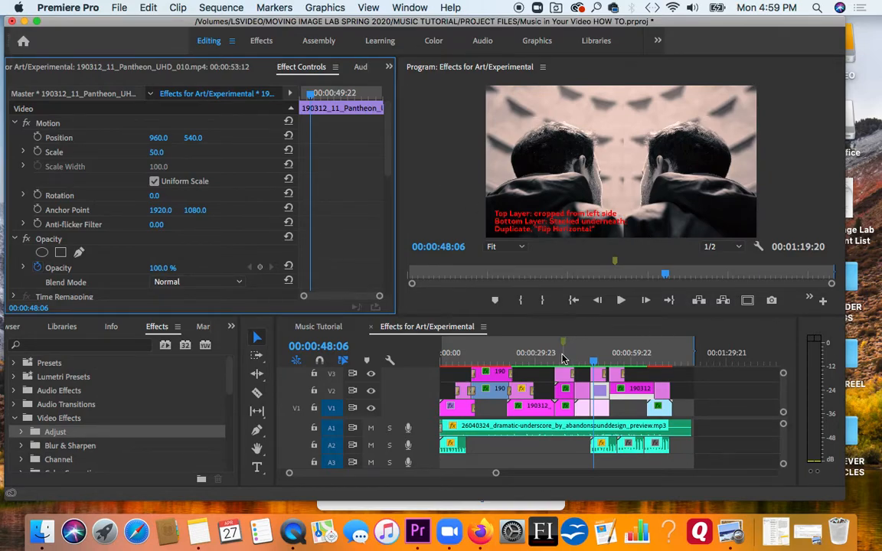
- Look through the Video Transitions categories and the transitions inside the Dissolve folder
left_click(15, 418)
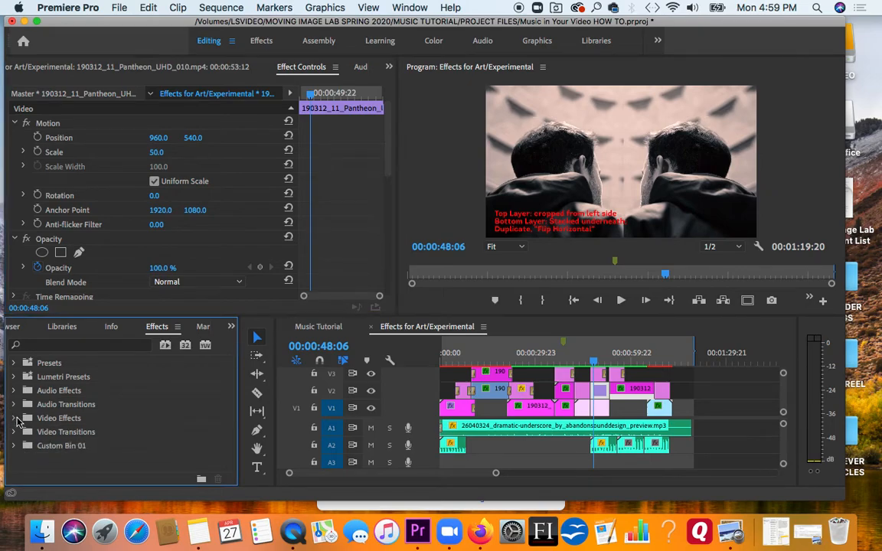
left_click(13, 432)
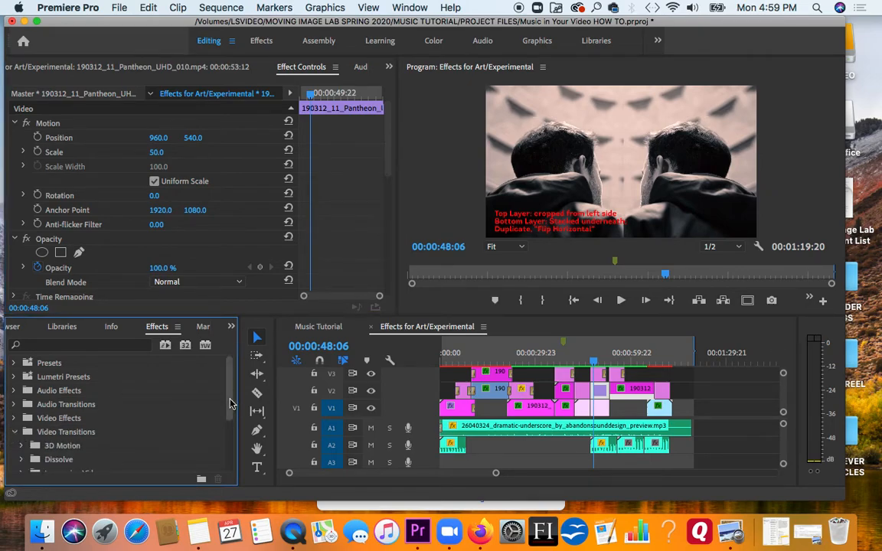
left_click_drag(230, 404, 232, 436)
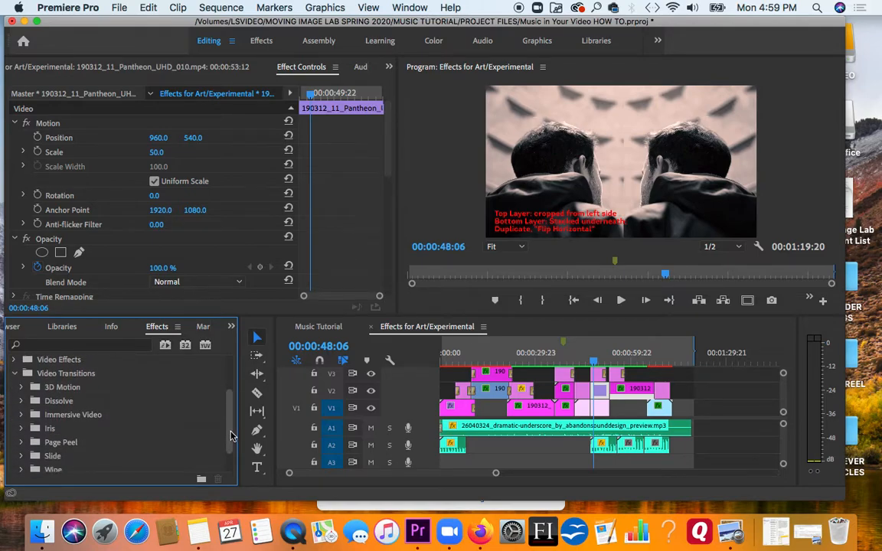
left_click(21, 402)
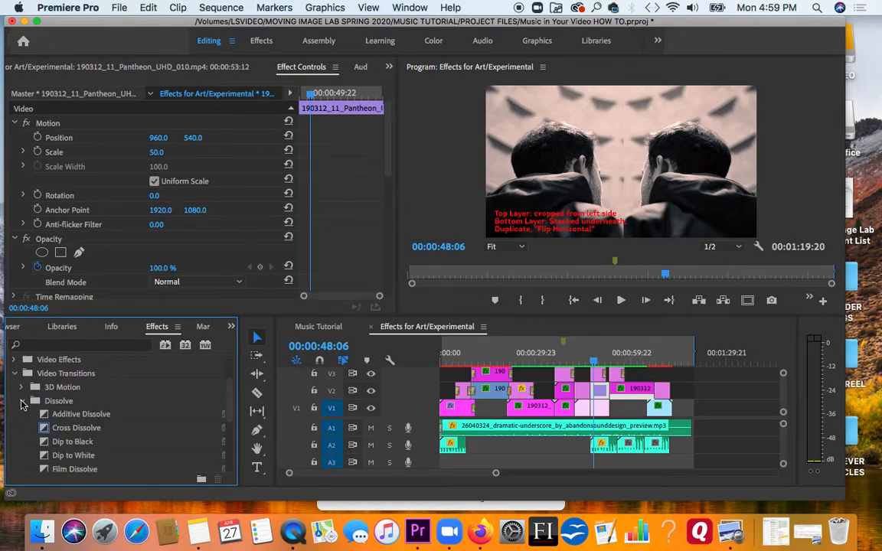
left_click(21, 401)
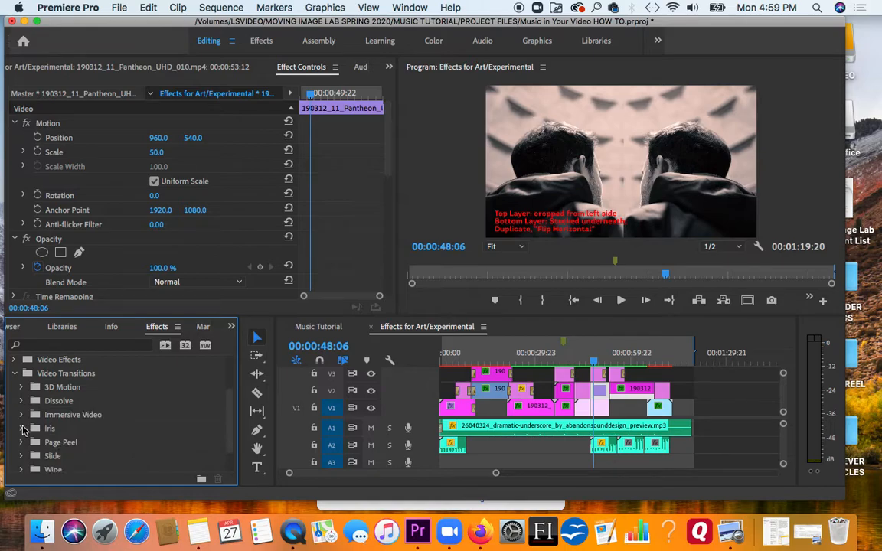
- Add the Iris Box transition from the Iris folder to the start of the V1 posterized street clip and play through it
left_click(21, 428)
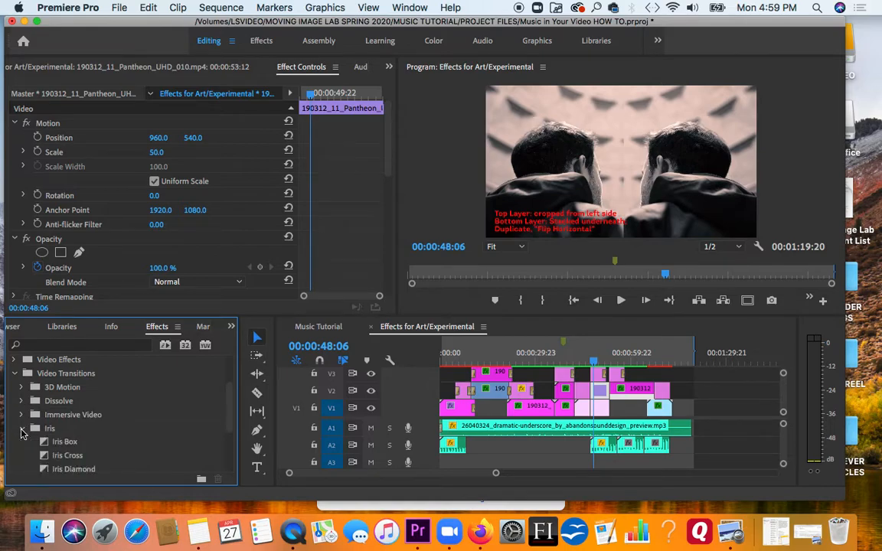
left_click_drag(55, 442, 582, 411)
left_click(572, 353)
key("space")
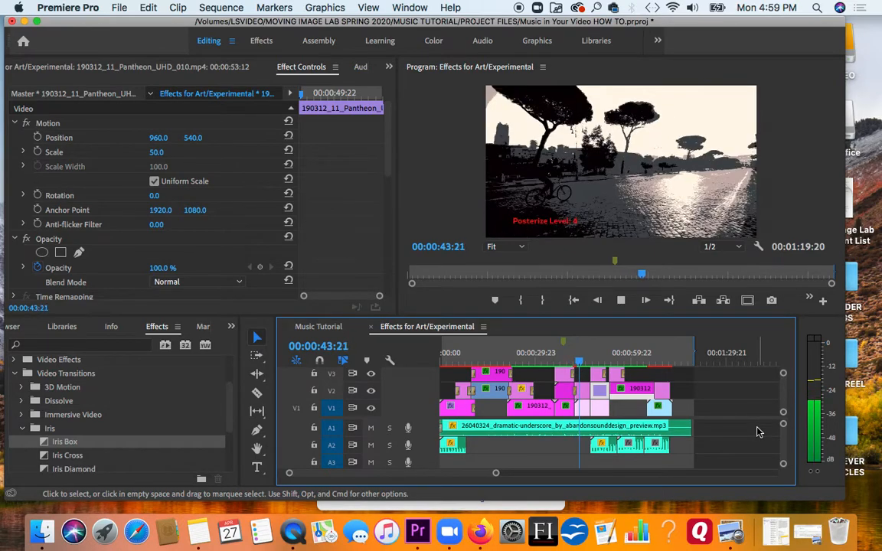
key("space")
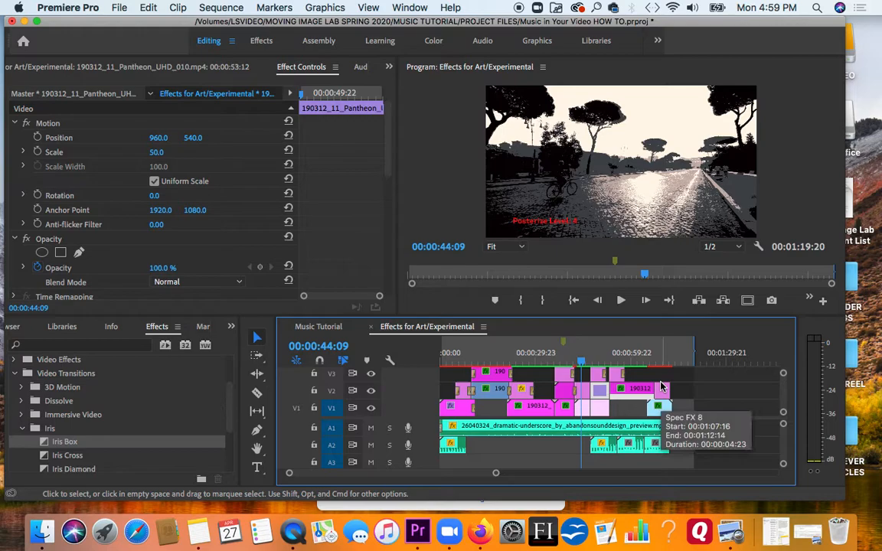
- Collapse the Iris folder and view the remaining Video Transitions categories down to Zoom
left_click(22, 428)
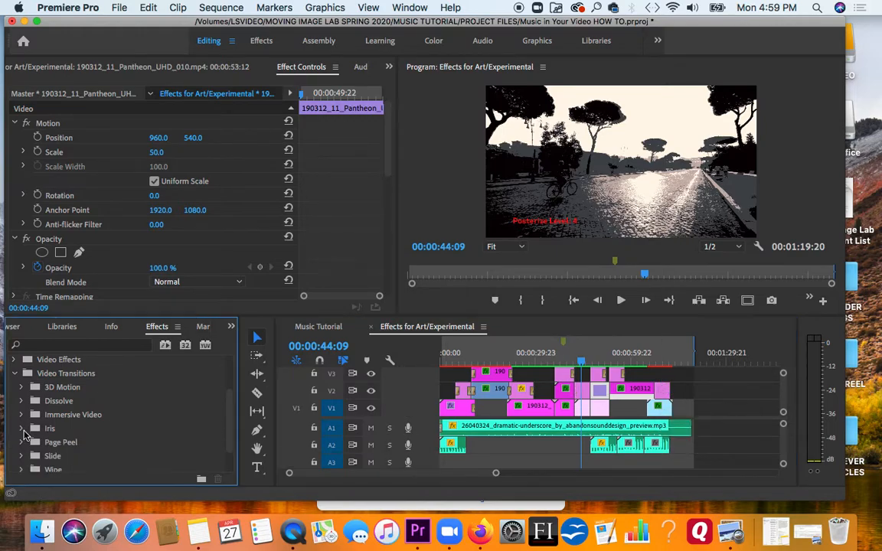
scroll(230, 421, "down", 2)
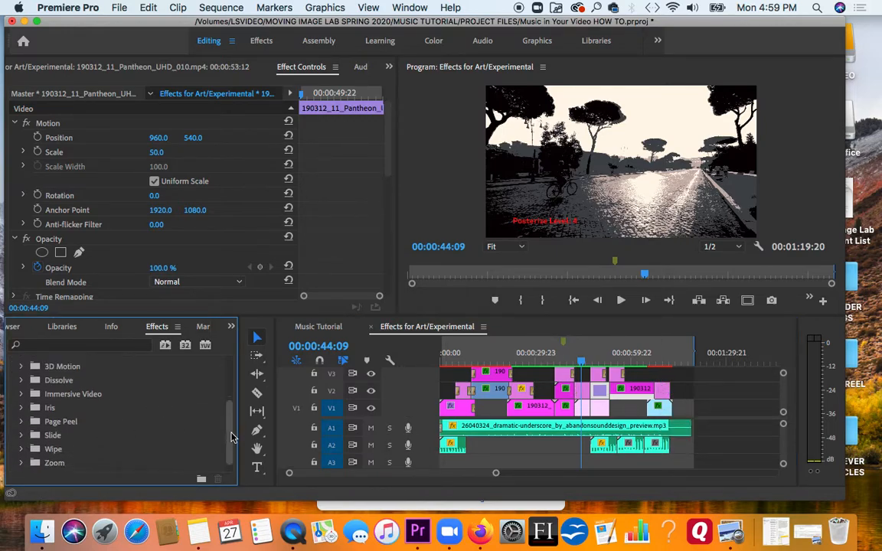